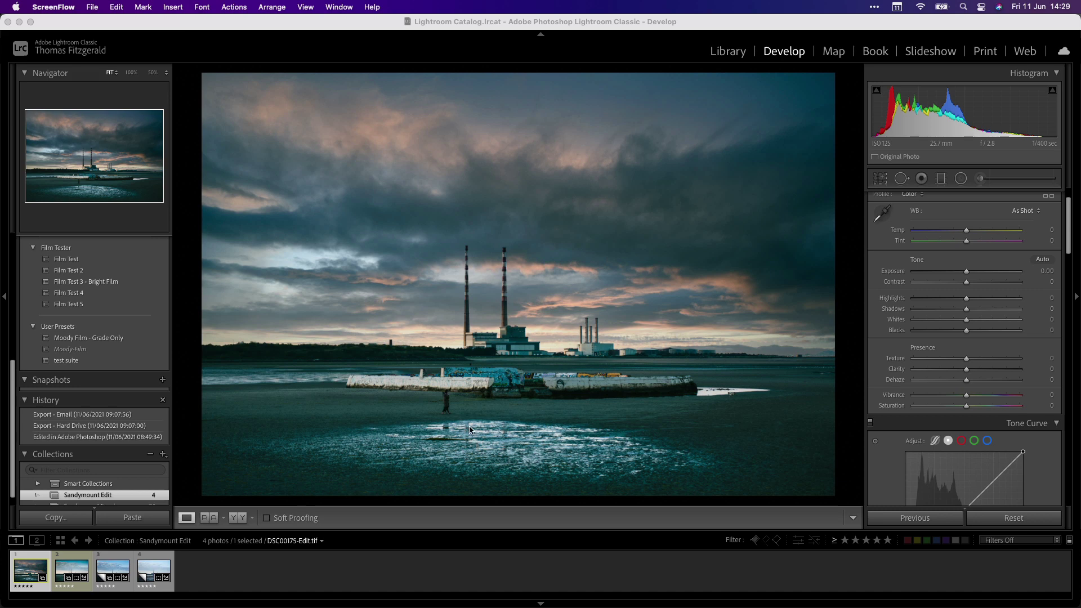
Select the fourth, unedited copy and set Contrast +28, Highlights −39, Shadows +13, Clarity +20, Vibrance +14
{"action": "left_click", "coordinate": [151, 555]}
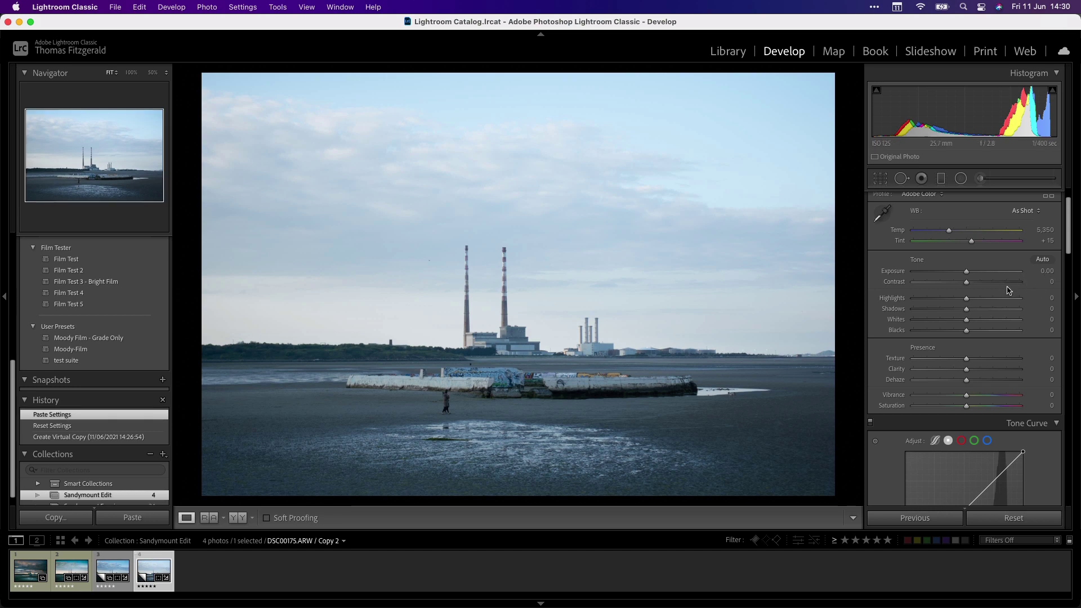
{"action": "left_click_drag", "start_coordinate": [966, 282], "coordinate": [945, 300]}
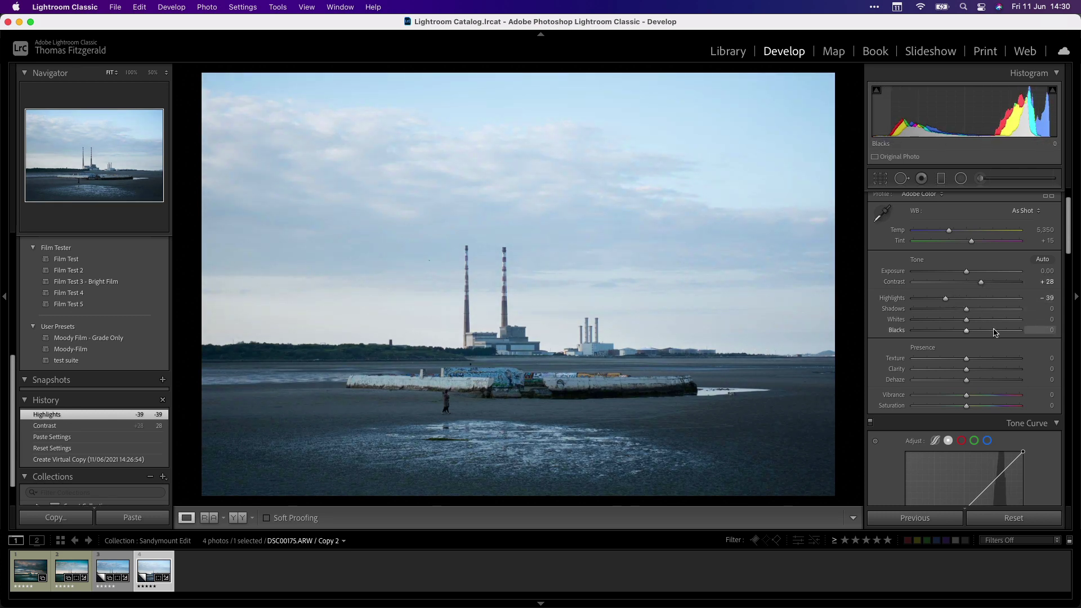
{"action": "left_click", "coordinate": [977, 369]}
{"action": "left_click_drag", "start_coordinate": [966, 310], "coordinate": [974, 312]}
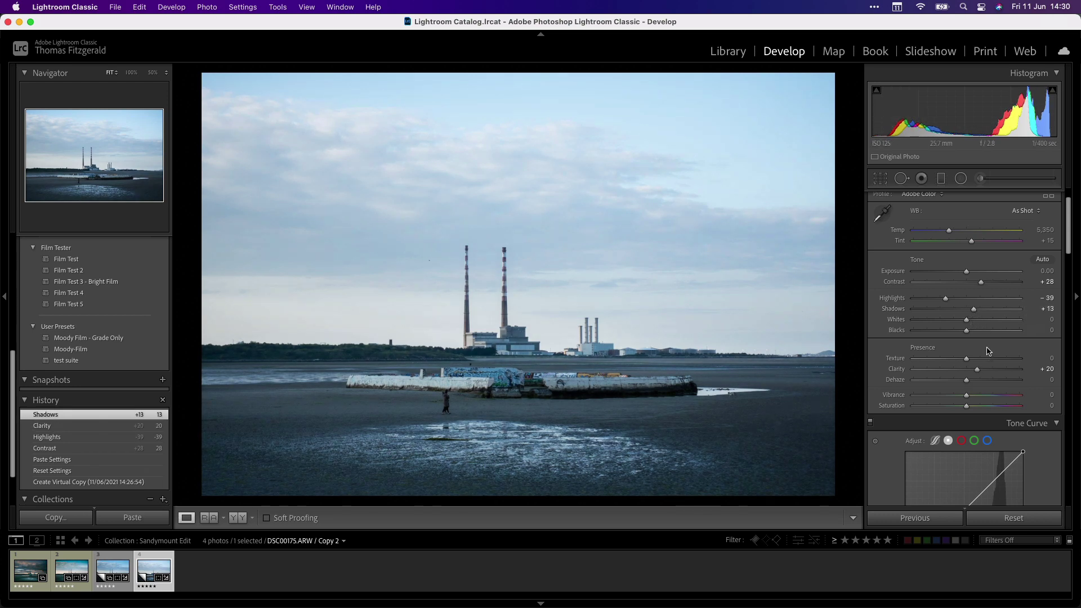
{"action": "scroll", "coordinate": [980, 298], "scroll_direction": "down", "scroll_amount": 5}
{"action": "left_click_drag", "start_coordinate": [966, 287], "coordinate": [974, 289]}
{"action": "scroll", "coordinate": [970, 315], "scroll_direction": "up", "scroll_amount": 5}
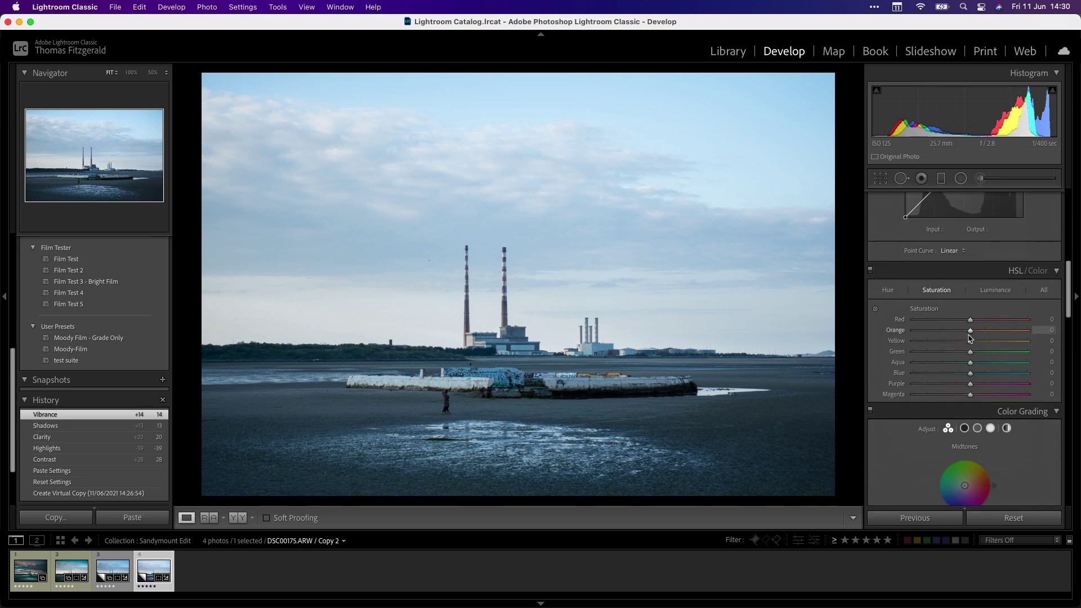
Add a graduated filter from the top of the sky to the horizon with Exposure −0.80
{"action": "left_click", "coordinate": [940, 179]}
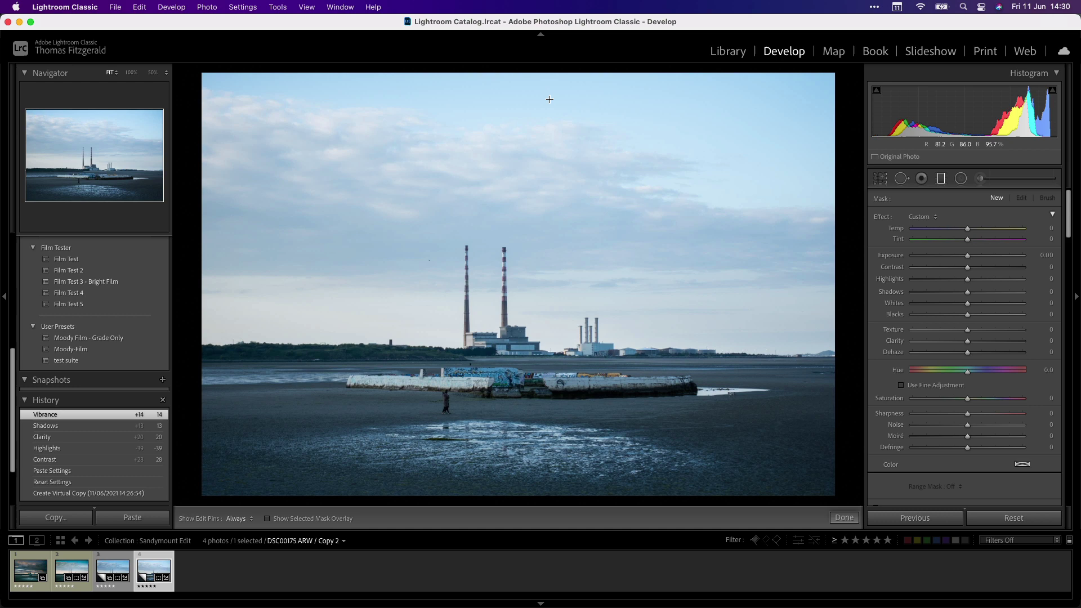
{"action": "left_click_drag", "start_coordinate": [547, 96], "coordinate": [548, 360]}
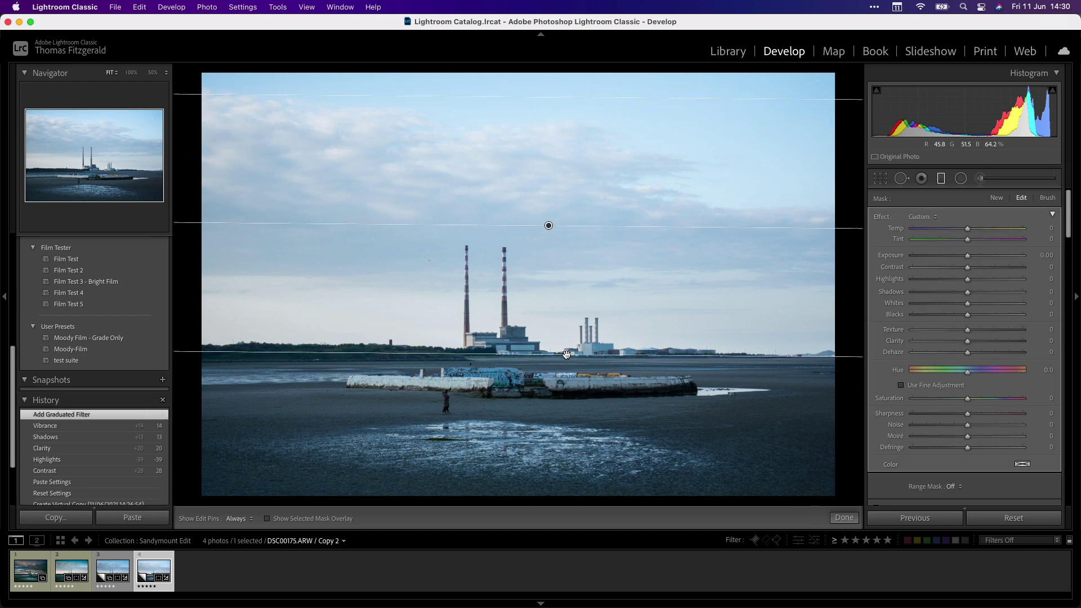
{"action": "left_click_drag", "start_coordinate": [966, 255], "coordinate": [954, 259]}
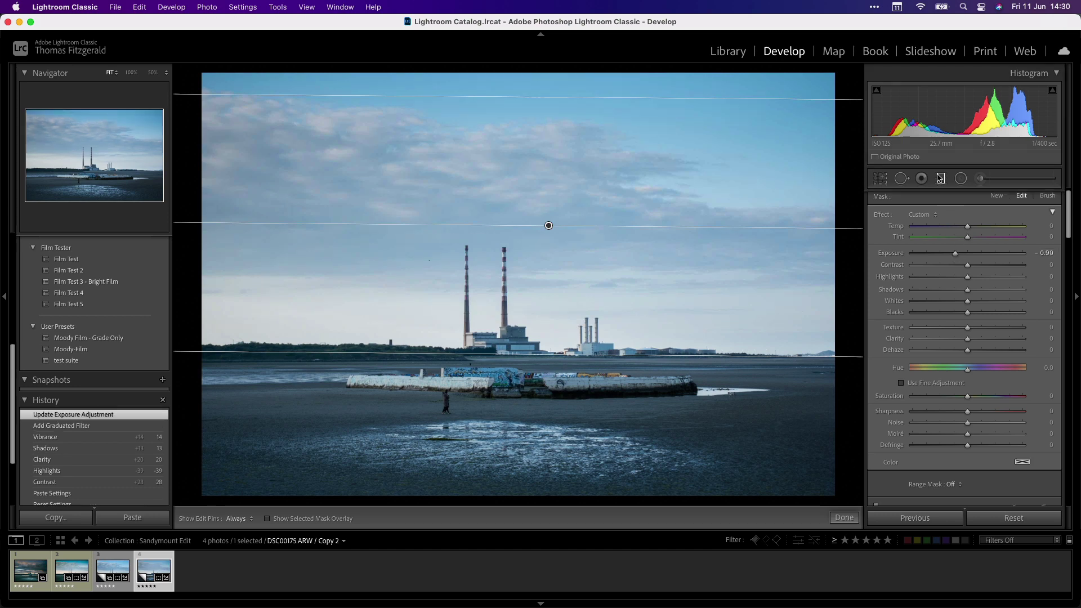
{"action": "left_click", "coordinate": [940, 178]}
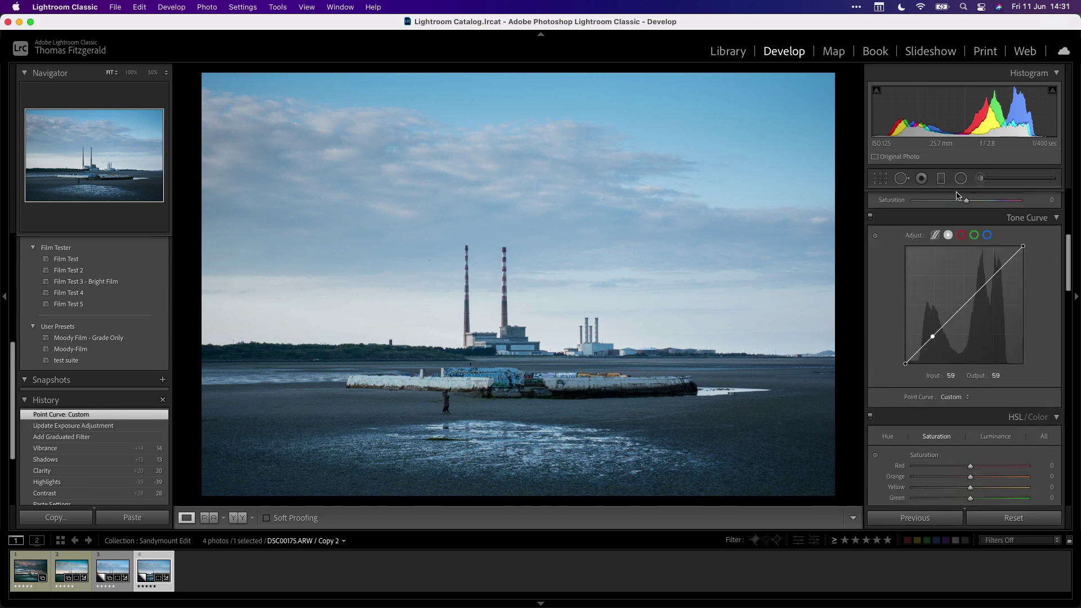
On the RGB tone curve, lift the black point and pull the white point down
{"action": "left_click", "coordinate": [992, 276]}
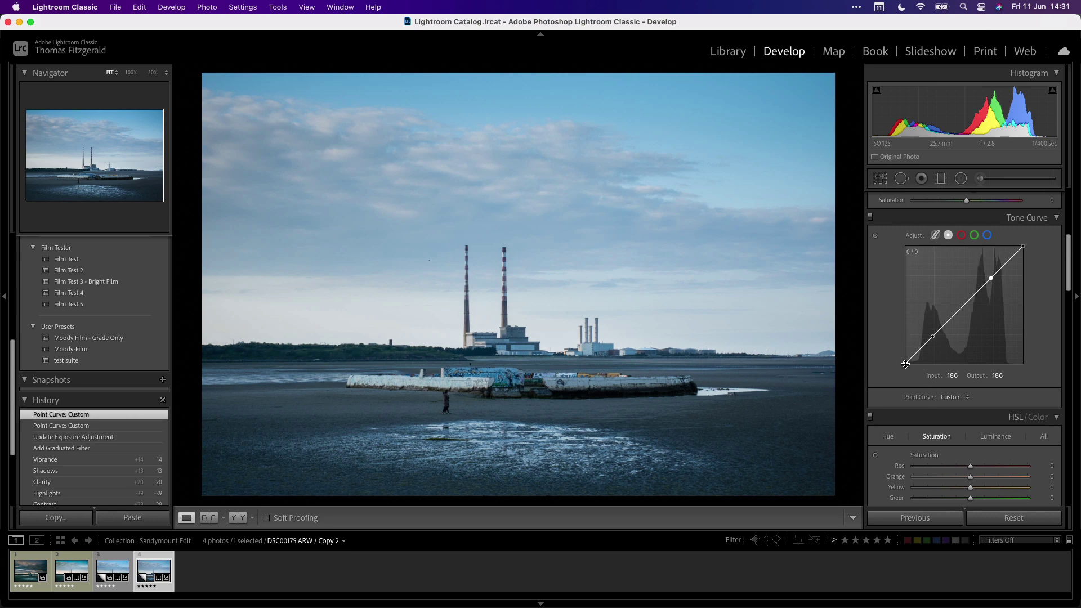
{"action": "left_click_drag", "start_coordinate": [905, 364], "coordinate": [900, 355]}
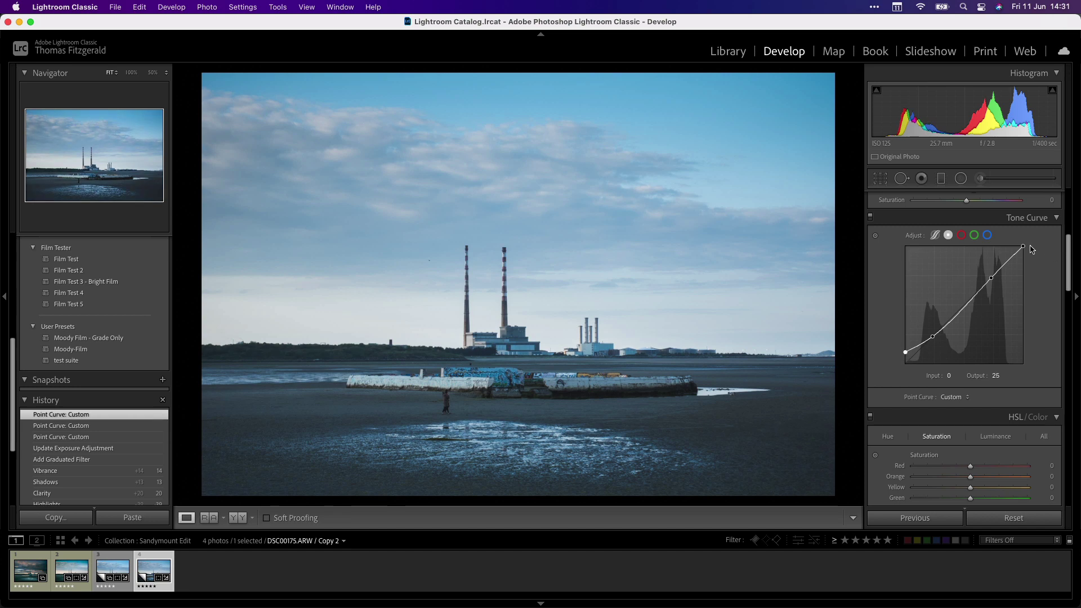
{"action": "left_click_drag", "start_coordinate": [1023, 247], "coordinate": [1023, 256]}
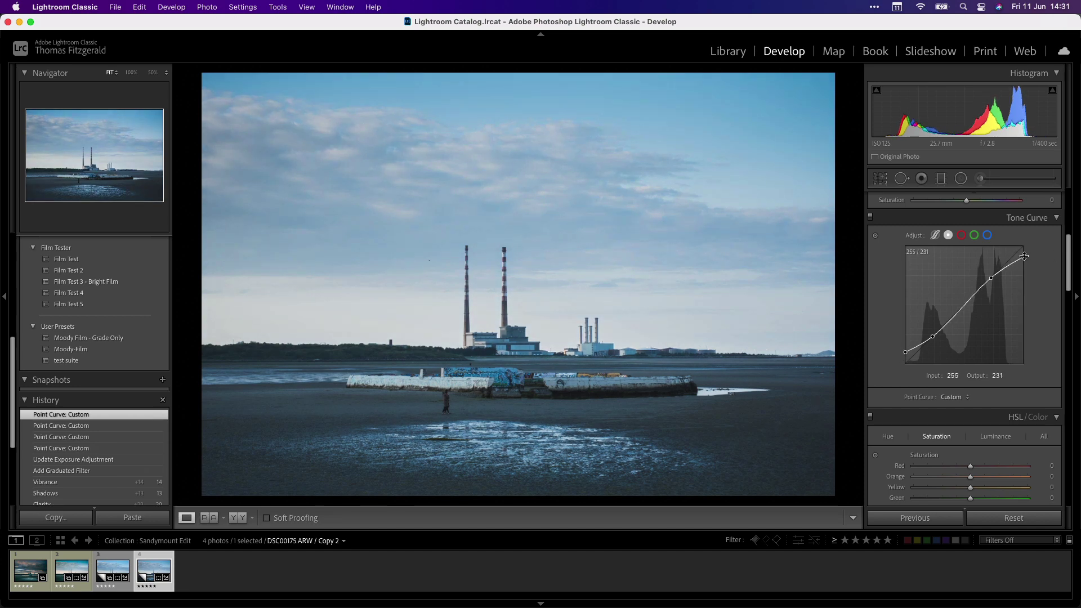
{"action": "left_click_drag", "start_coordinate": [932, 337], "coordinate": [930, 340]}
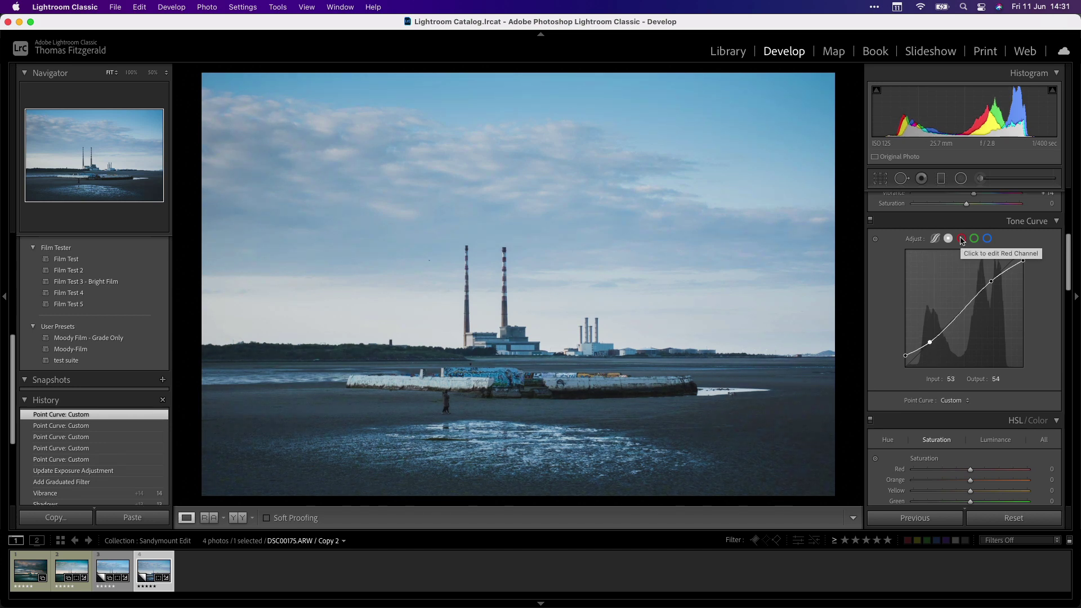
Raise the red curve midpoint to 134 and lower the blue curve midpoint to 120
{"action": "left_click", "coordinate": [962, 239]}
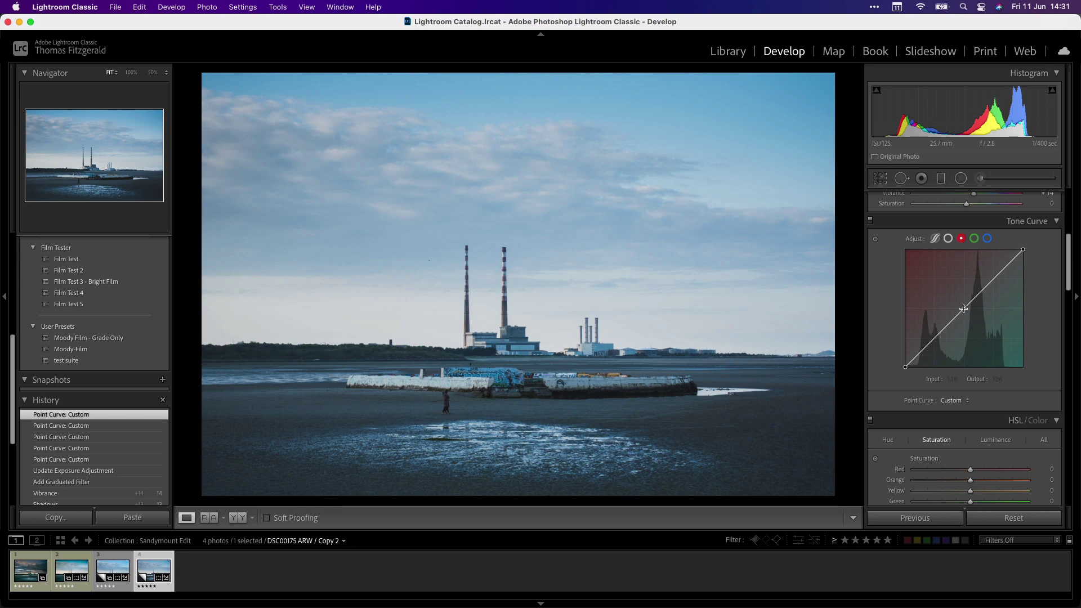
{"action": "left_click_drag", "start_coordinate": [963, 308], "coordinate": [964, 307]}
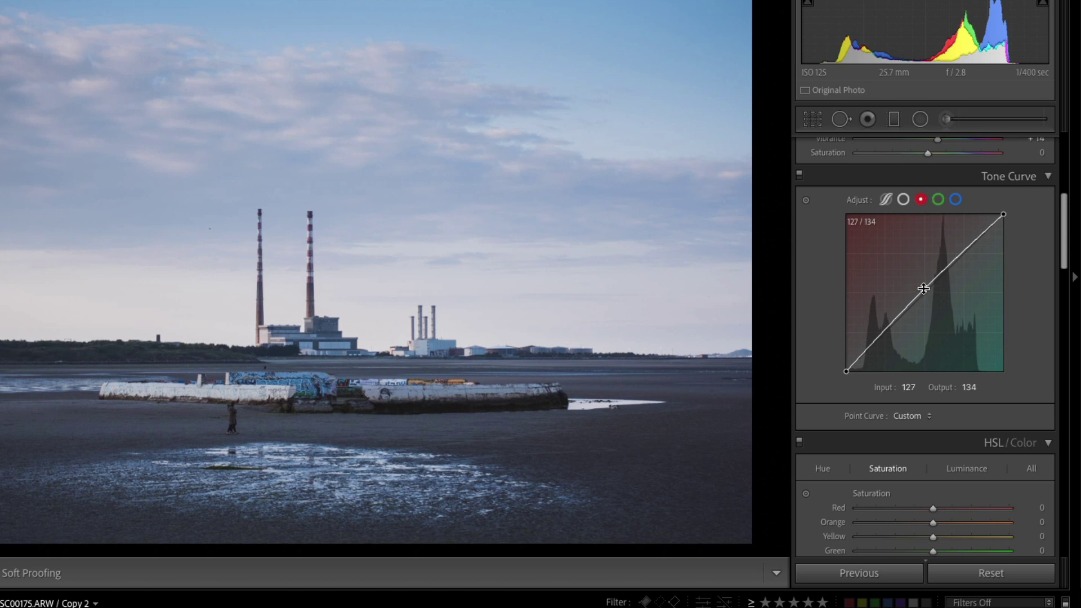
{"action": "left_click", "coordinate": [955, 200]}
{"action": "left_click", "coordinate": [925, 292]}
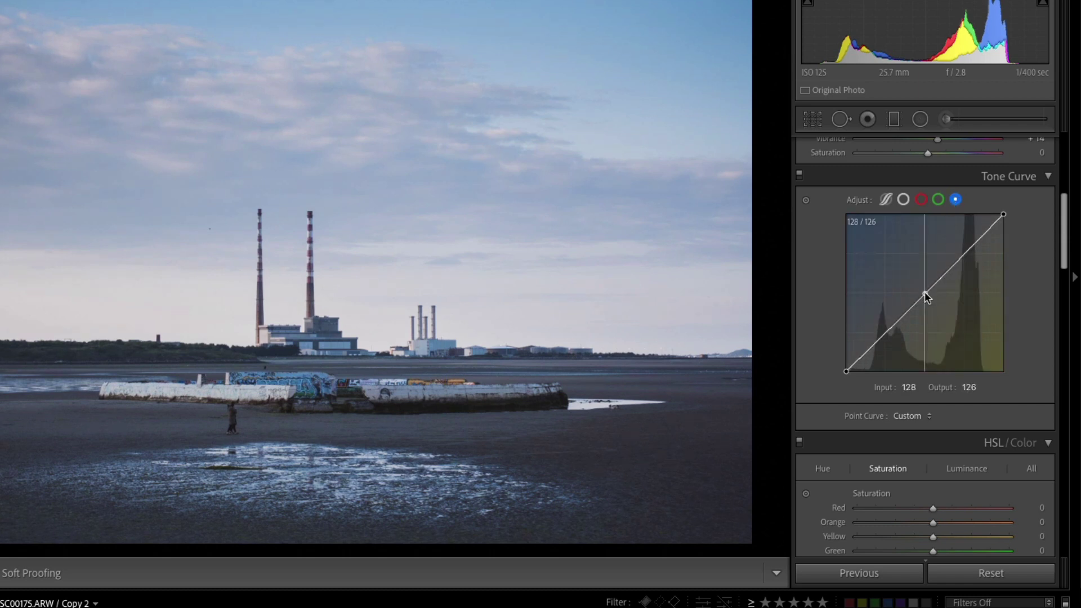
{"action": "left_click_drag", "start_coordinate": [924, 291], "coordinate": [924, 295]}
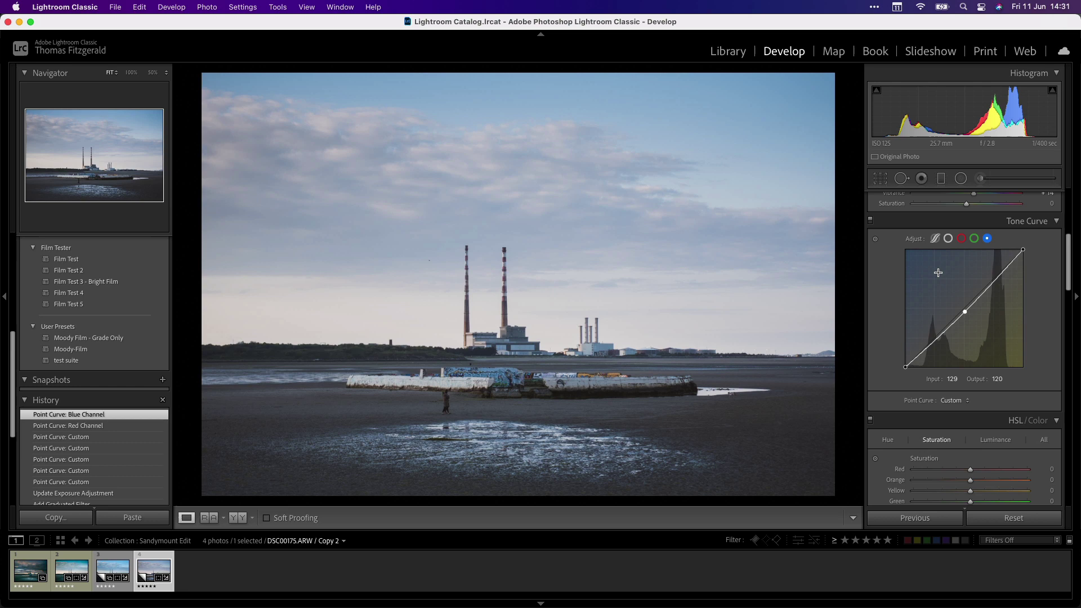
Lower Color Grading shadow luminance to −51 and return the Tone Curve to the RGB channel
{"action": "scroll", "coordinate": [963, 314], "scroll_direction": "down", "scroll_amount": 10}
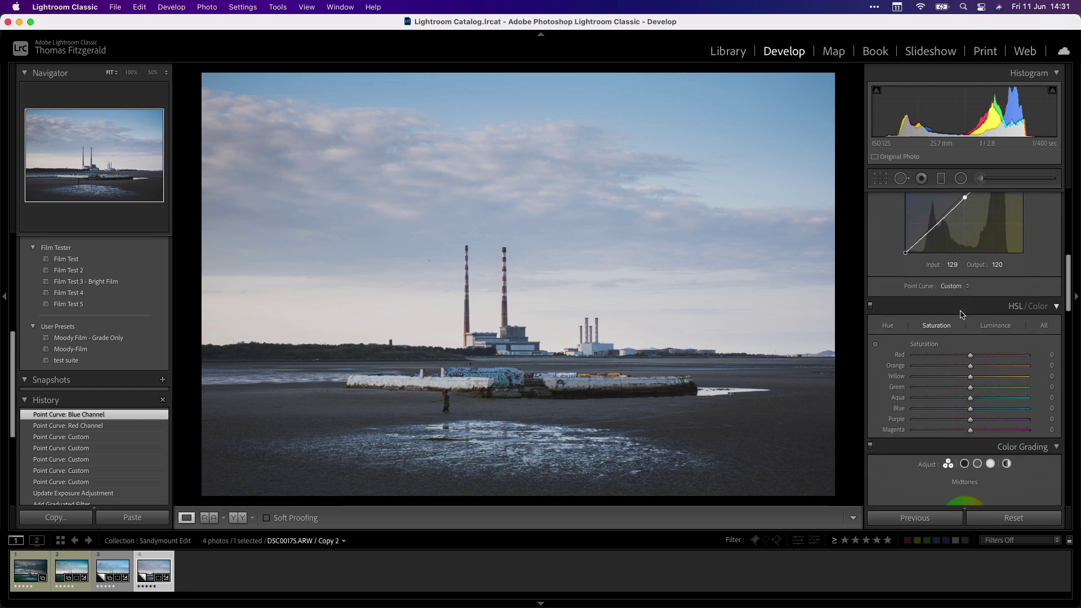
{"action": "scroll", "coordinate": [961, 316], "scroll_direction": "up", "scroll_amount": 2}
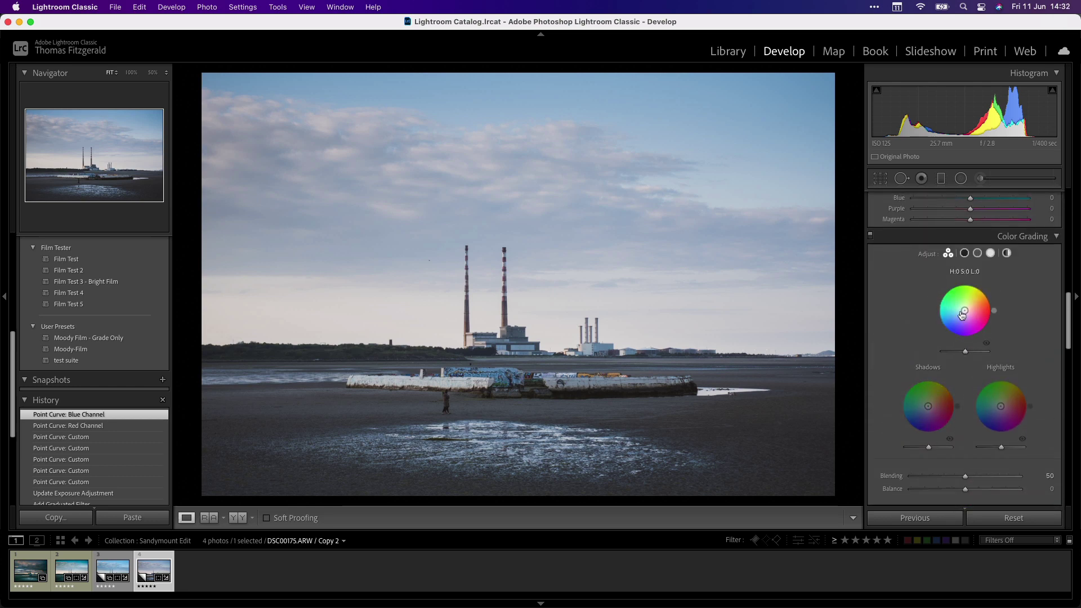
{"action": "scroll", "coordinate": [960, 315], "scroll_direction": "down", "scroll_amount": 2}
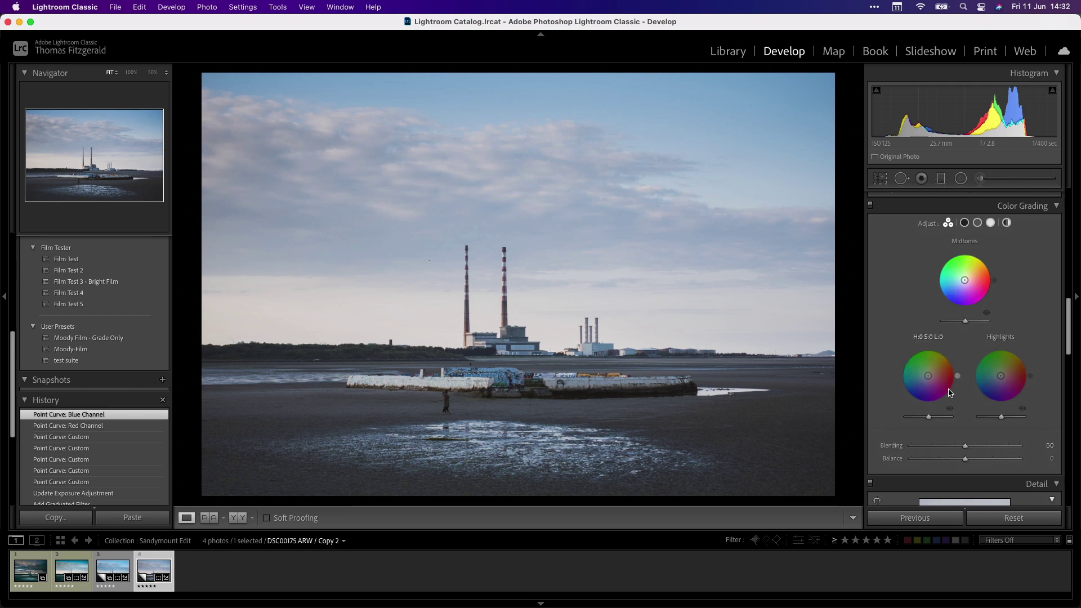
{"action": "left_click_drag", "start_coordinate": [928, 417], "coordinate": [918, 417]}
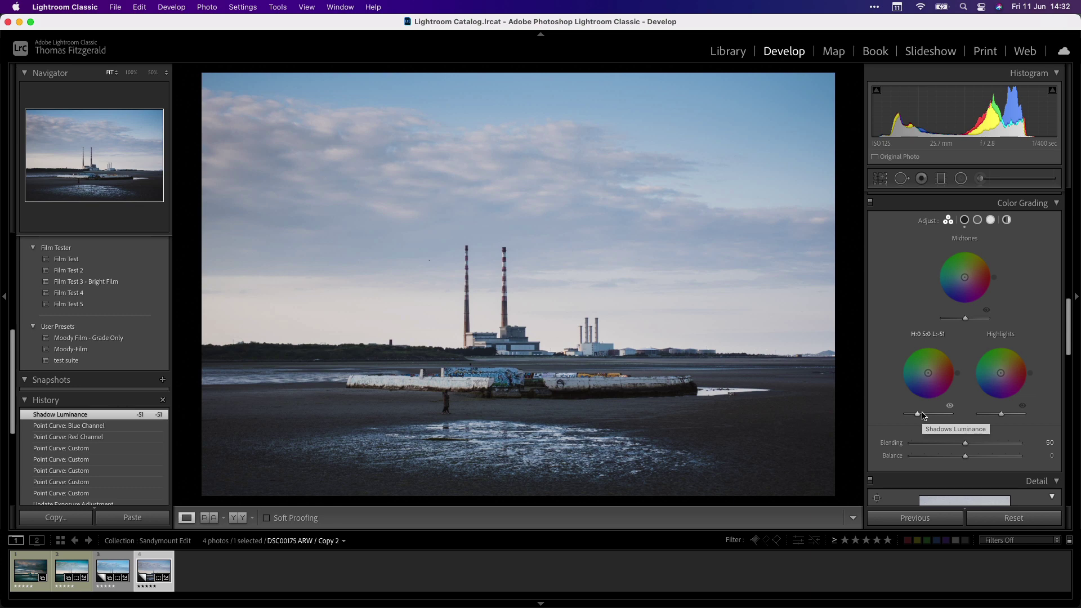
{"action": "scroll", "coordinate": [943, 258], "scroll_direction": "up", "scroll_amount": 8}
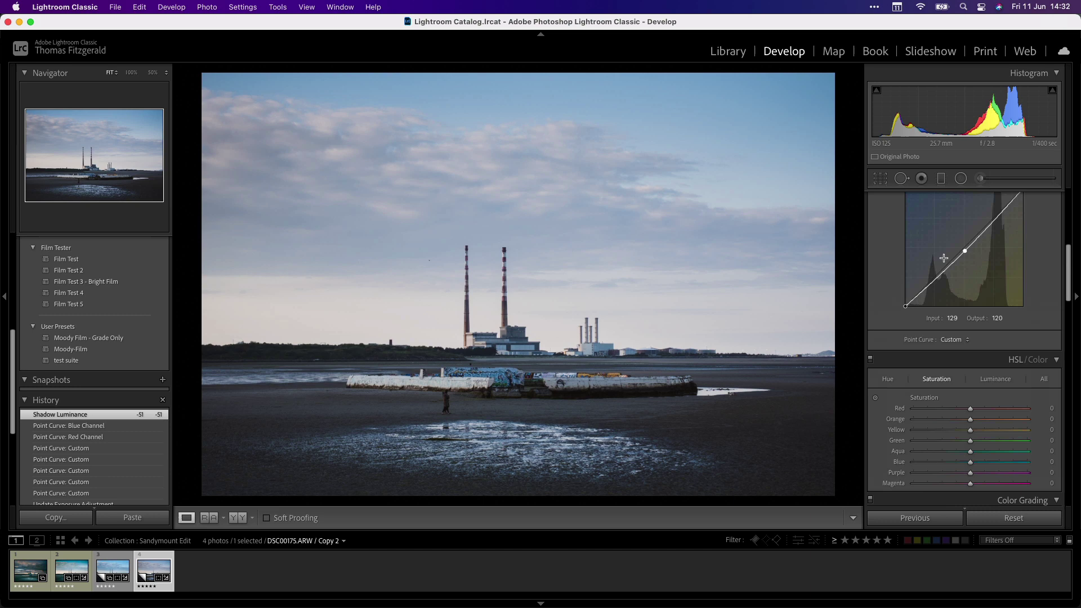
{"action": "scroll", "coordinate": [943, 258], "scroll_direction": "up", "scroll_amount": 3}
{"action": "left_click", "coordinate": [949, 258]}
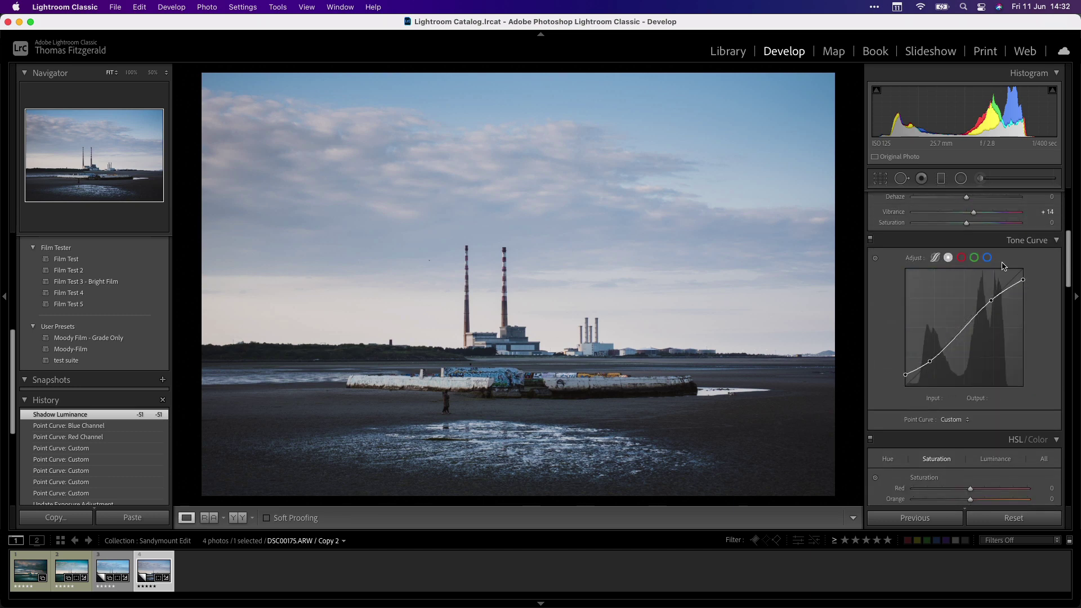
{"action": "scroll", "coordinate": [1002, 265], "scroll_direction": "up", "scroll_amount": 5}
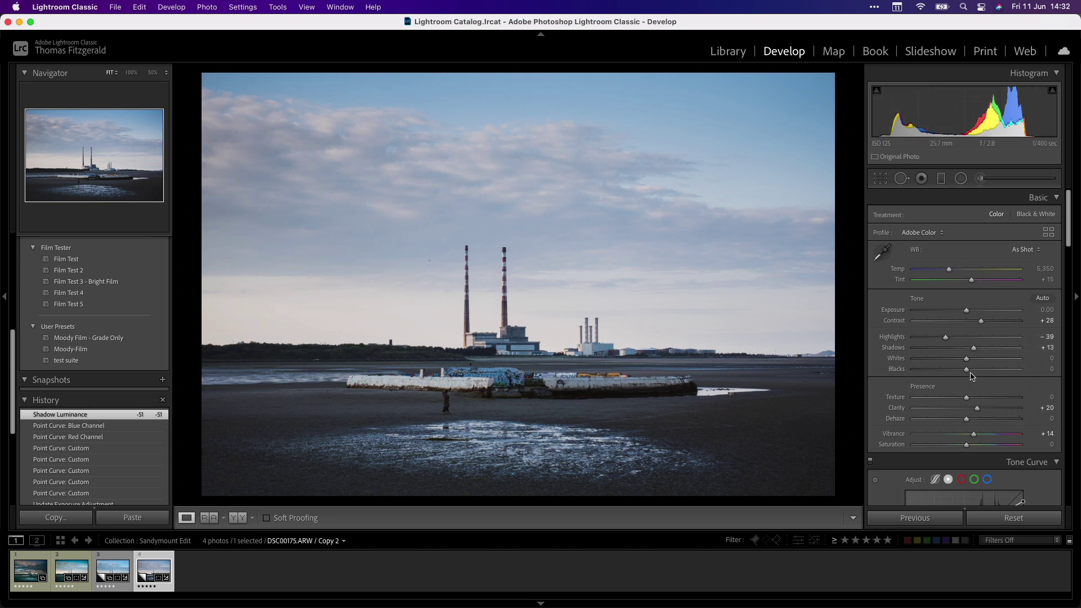
Set Blacks to −8 in the Basic panel
{"action": "left_click_drag", "start_coordinate": [967, 370], "coordinate": [945, 369]}
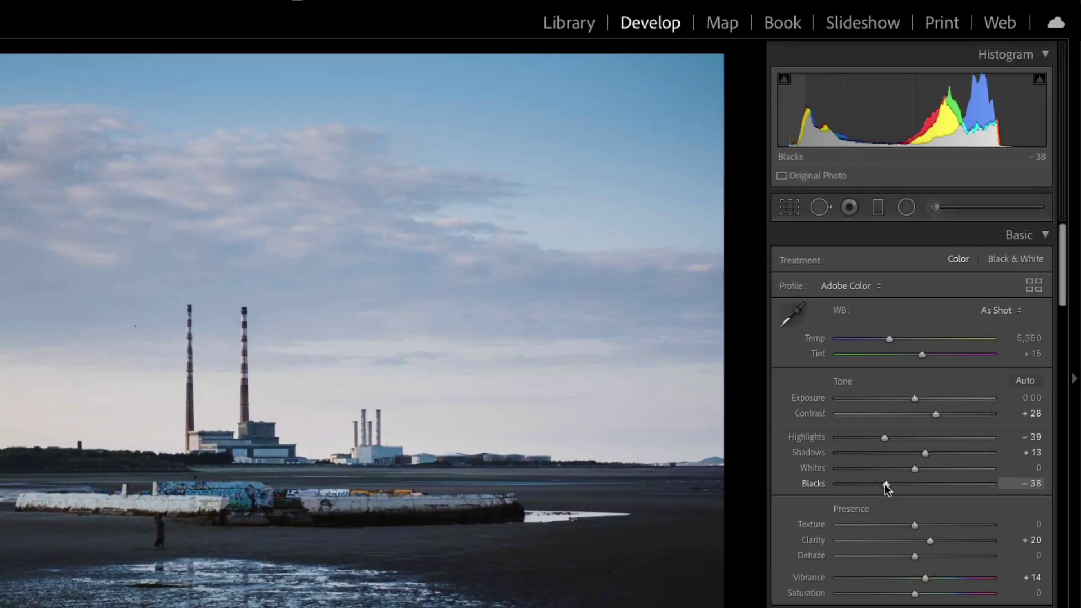
{"action": "left_click_drag", "start_coordinate": [885, 485], "coordinate": [907, 487]}
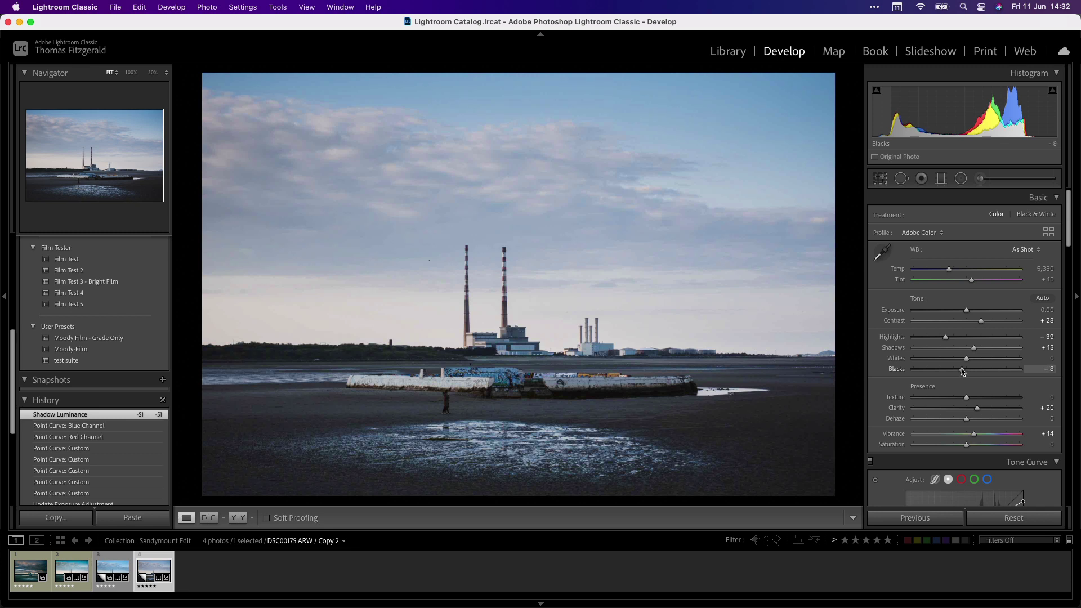
{"action": "scroll", "coordinate": [963, 370], "scroll_direction": "down", "scroll_amount": 1}
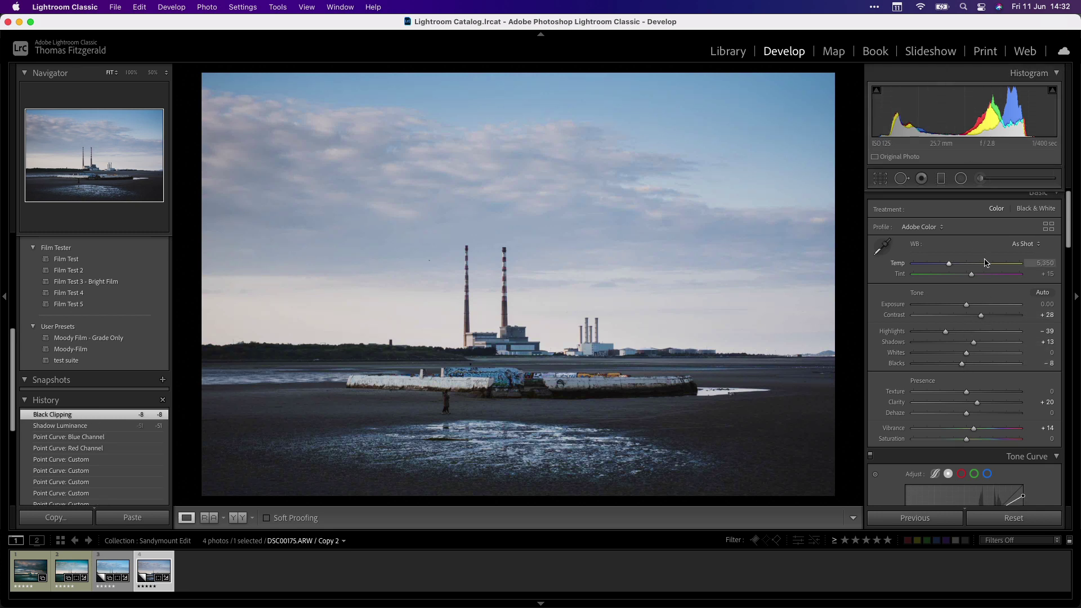
{"action": "scroll", "coordinate": [977, 269], "scroll_direction": "down", "scroll_amount": 5}
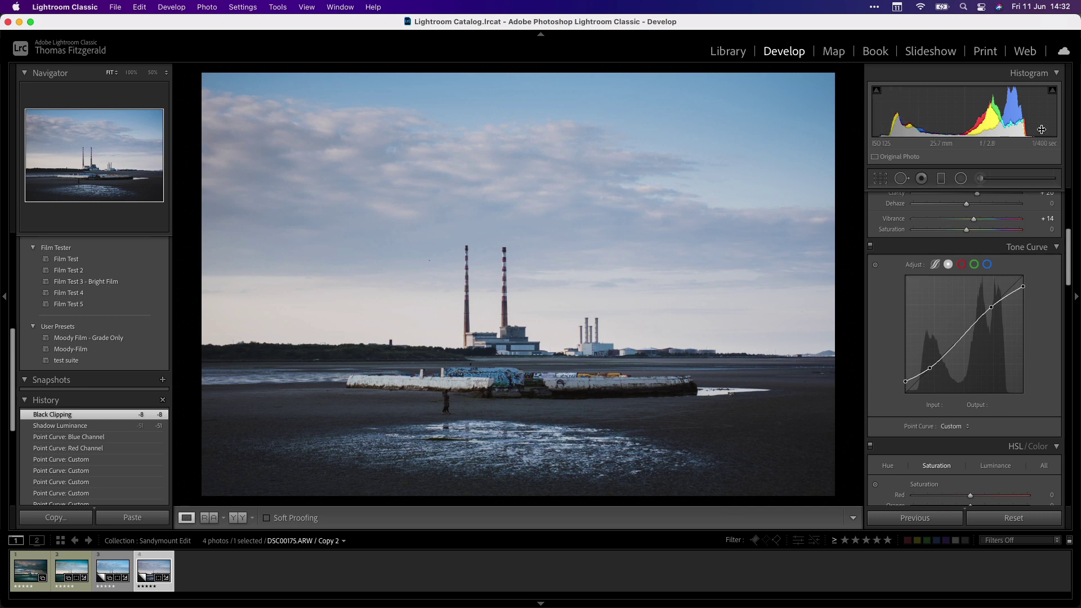
Grade shadows teal (hue 138, luminance −59), midtones warm (hue 42), and highlight luminance +48
{"action": "scroll", "coordinate": [989, 318], "scroll_direction": "down", "scroll_amount": 10}
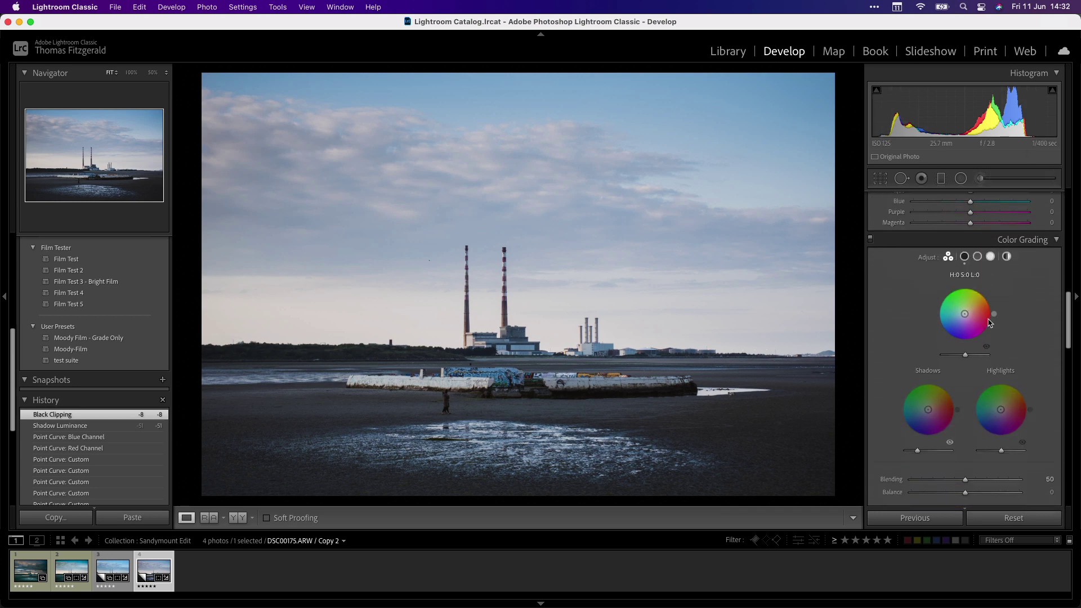
{"action": "scroll", "coordinate": [988, 320], "scroll_direction": "down", "scroll_amount": 2}
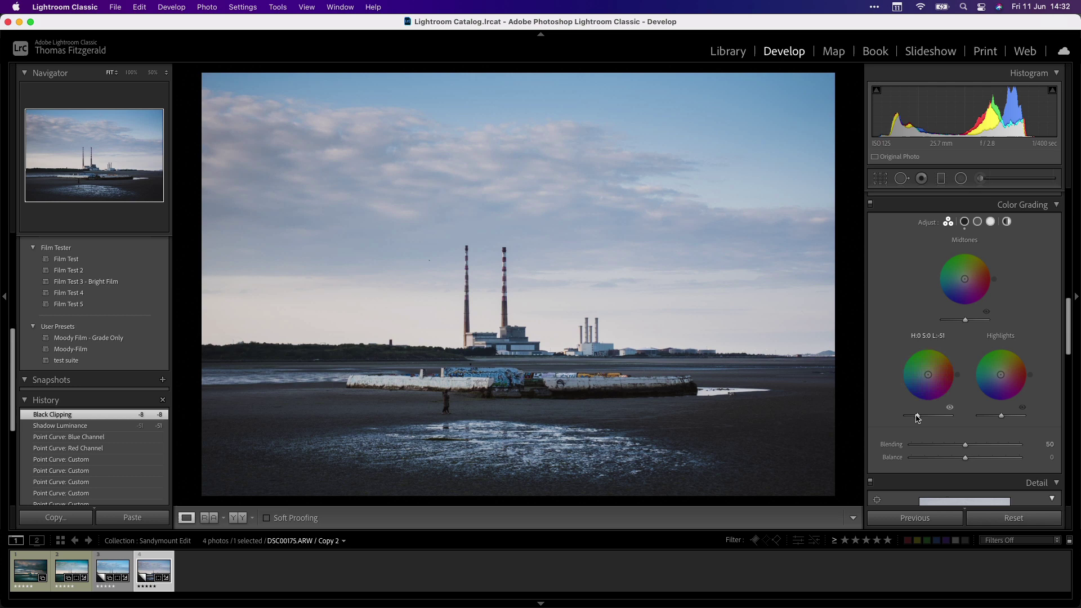
{"action": "left_click_drag", "start_coordinate": [917, 417], "coordinate": [915, 417]}
{"action": "scroll", "coordinate": [915, 417], "scroll_direction": "down", "scroll_amount": 1}
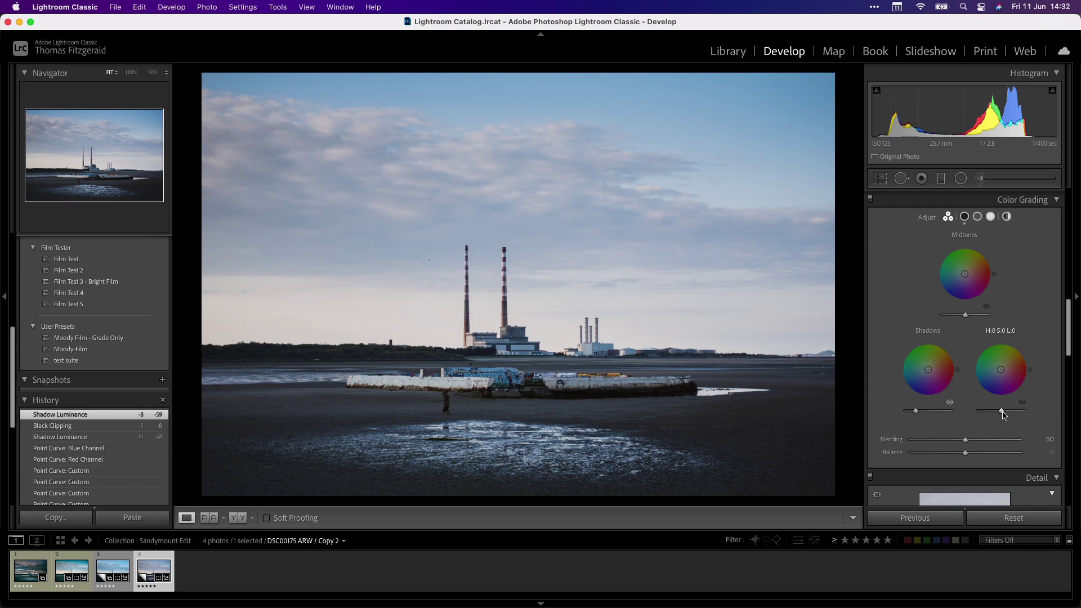
{"action": "left_click_drag", "start_coordinate": [1002, 411], "coordinate": [1013, 412]}
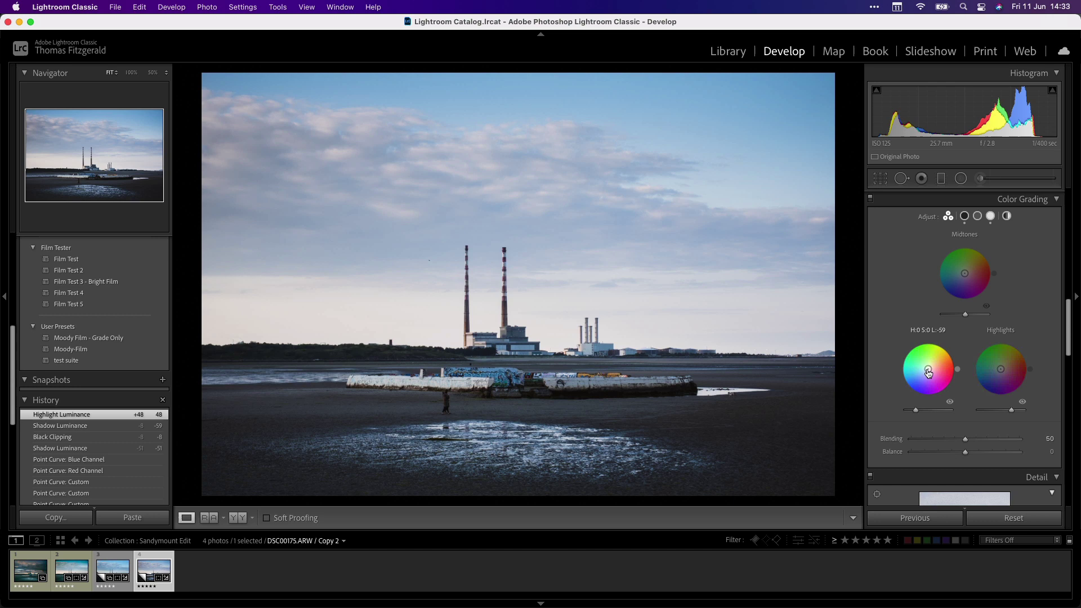
{"action": "left_click_drag", "start_coordinate": [929, 373], "coordinate": [926, 369]}
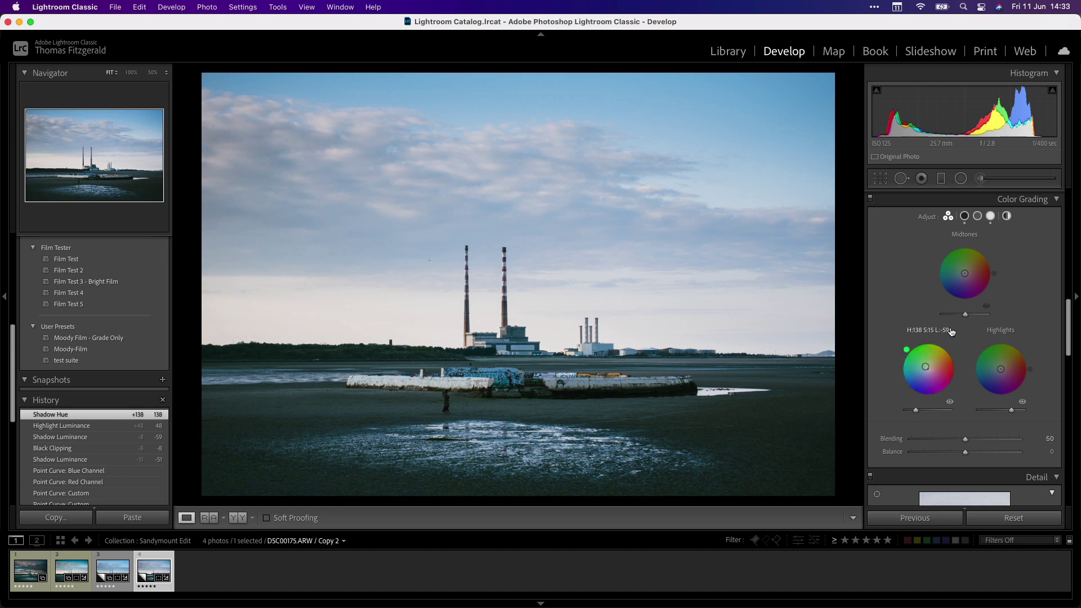
{"action": "left_click_drag", "start_coordinate": [976, 283], "coordinate": [968, 270]}
Set Vibrance to +47 and Saturation to −21 in the Basic panel
{"action": "scroll", "coordinate": [957, 282], "scroll_direction": "up", "scroll_amount": 5}
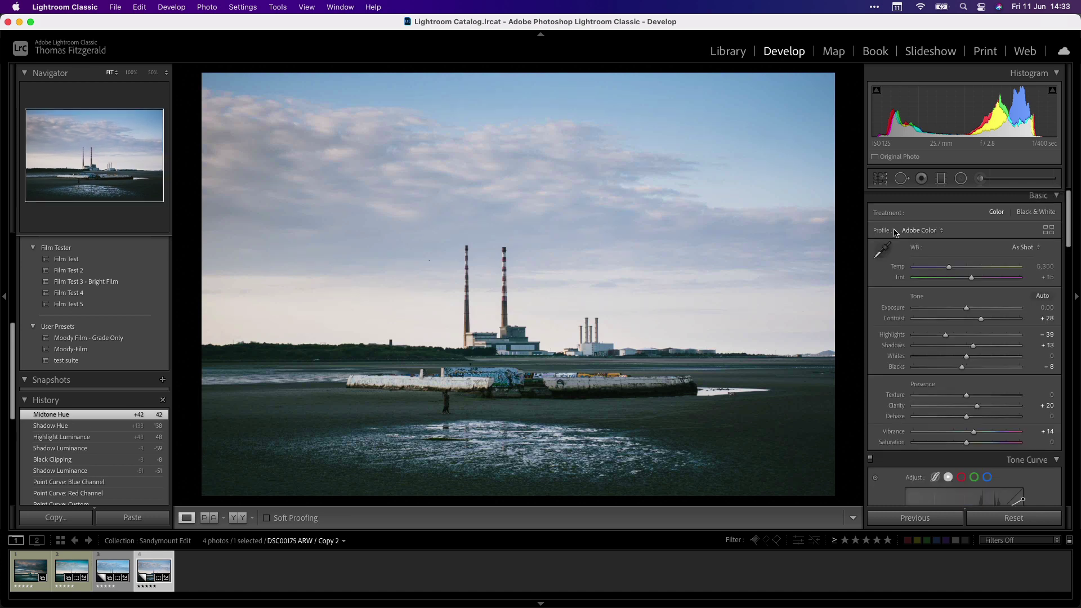
{"action": "scroll", "coordinate": [895, 233], "scroll_direction": "down", "scroll_amount": 4}
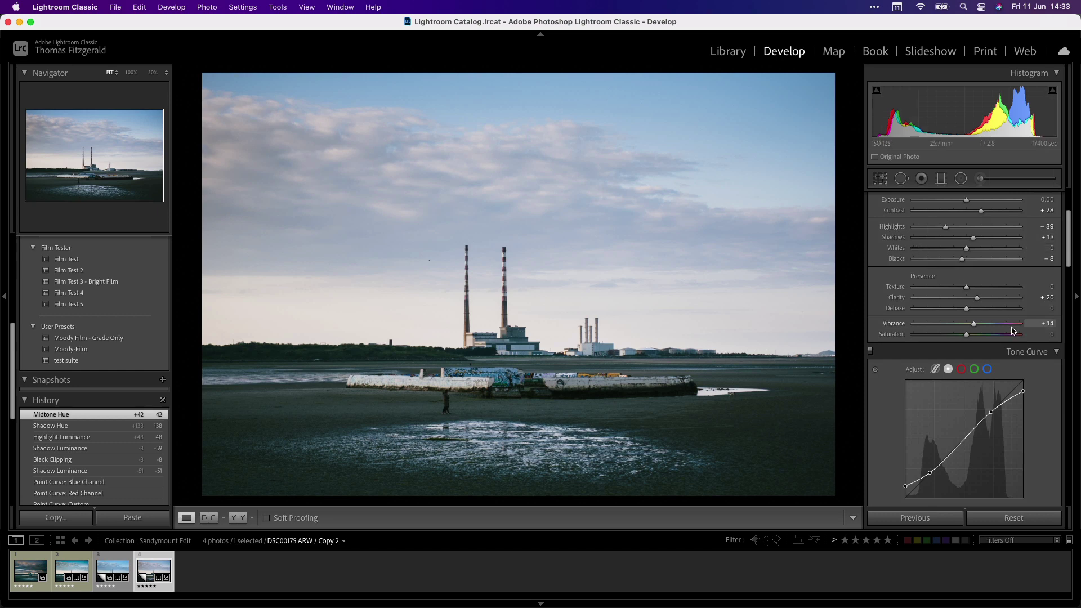
{"action": "left_click", "coordinate": [989, 324]}
{"action": "left_click_drag", "start_coordinate": [990, 326], "coordinate": [954, 336]}
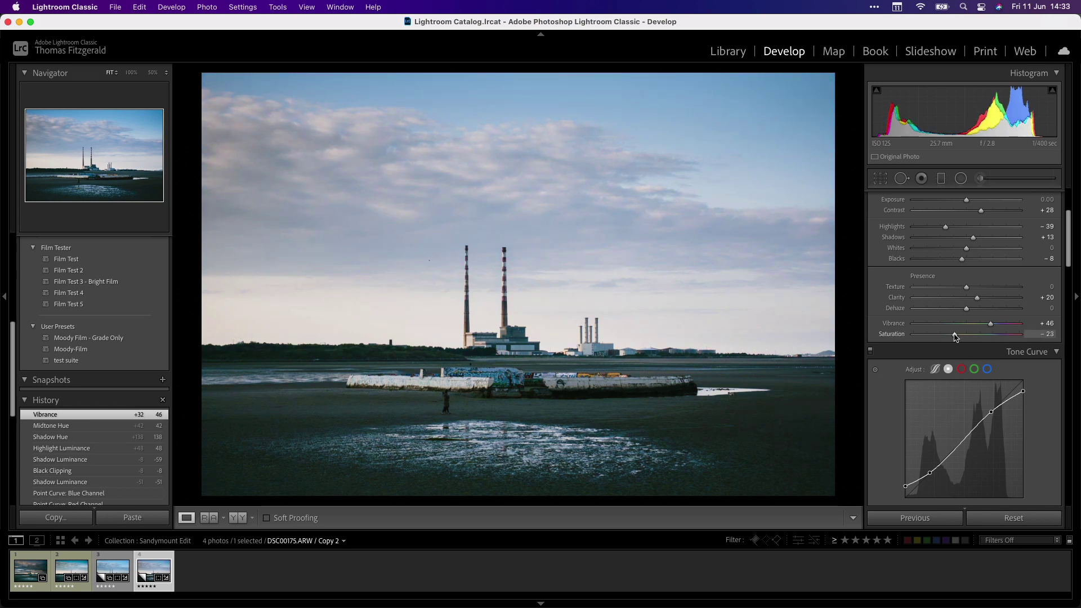
{"action": "left_click_drag", "start_coordinate": [955, 336], "coordinate": [956, 336]}
{"action": "scroll", "coordinate": [955, 337], "scroll_direction": "down", "scroll_amount": 1}
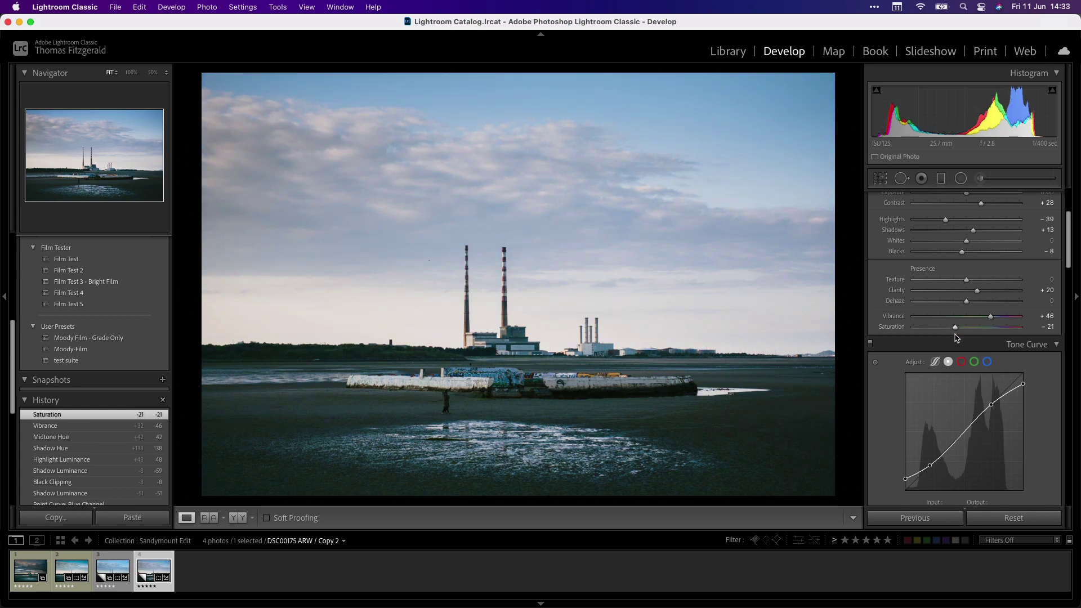
{"action": "left_click_drag", "start_coordinate": [991, 319], "coordinate": [991, 319]}
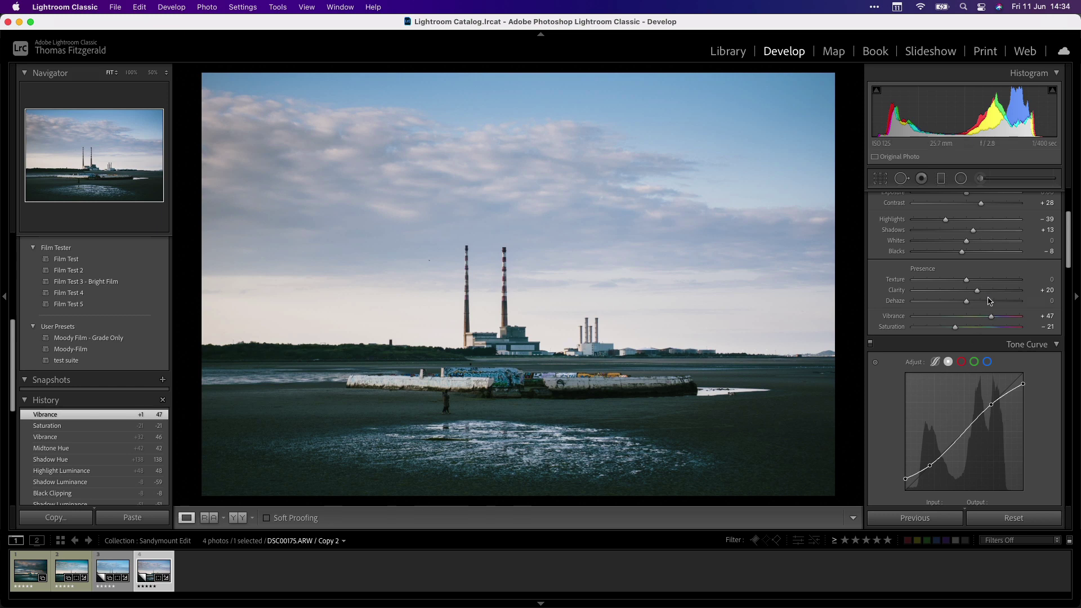
Set HSL Saturation for Orange to +18 and Yellow to +38
{"action": "scroll", "coordinate": [927, 357], "scroll_direction": "down", "scroll_amount": 9}
{"action": "scroll", "coordinate": [928, 358], "scroll_direction": "up", "scroll_amount": 1}
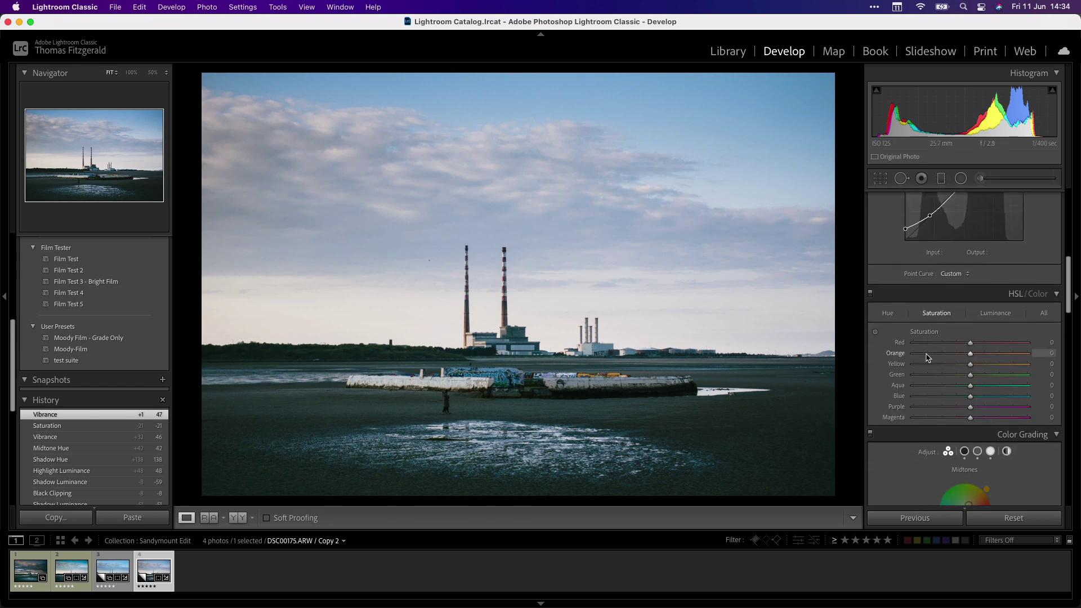
{"action": "scroll", "coordinate": [928, 357], "scroll_direction": "down", "scroll_amount": 2}
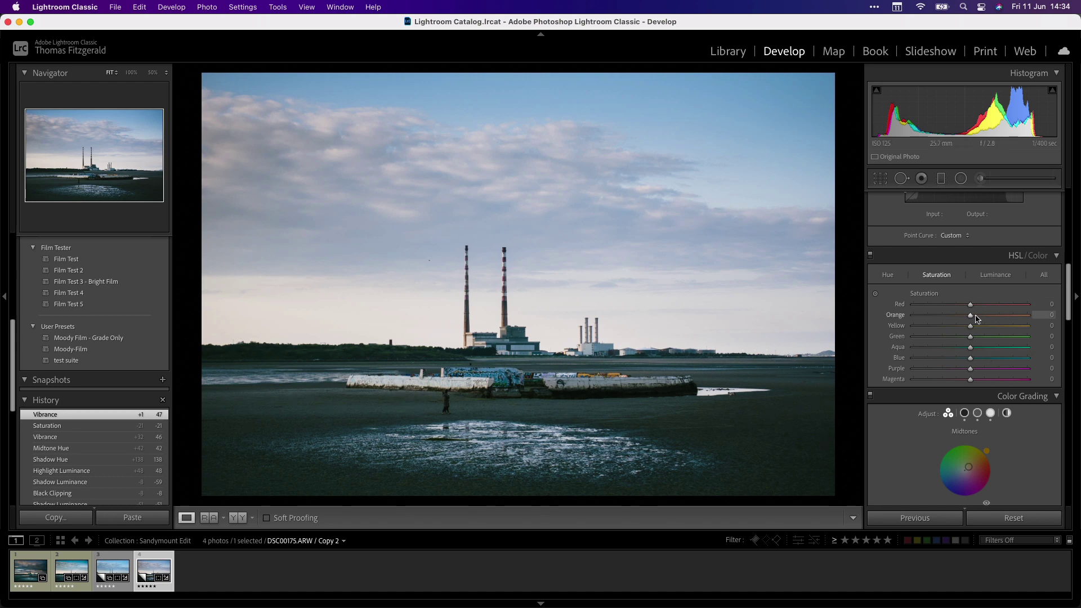
{"action": "left_click_drag", "start_coordinate": [981, 319], "coordinate": [981, 319]}
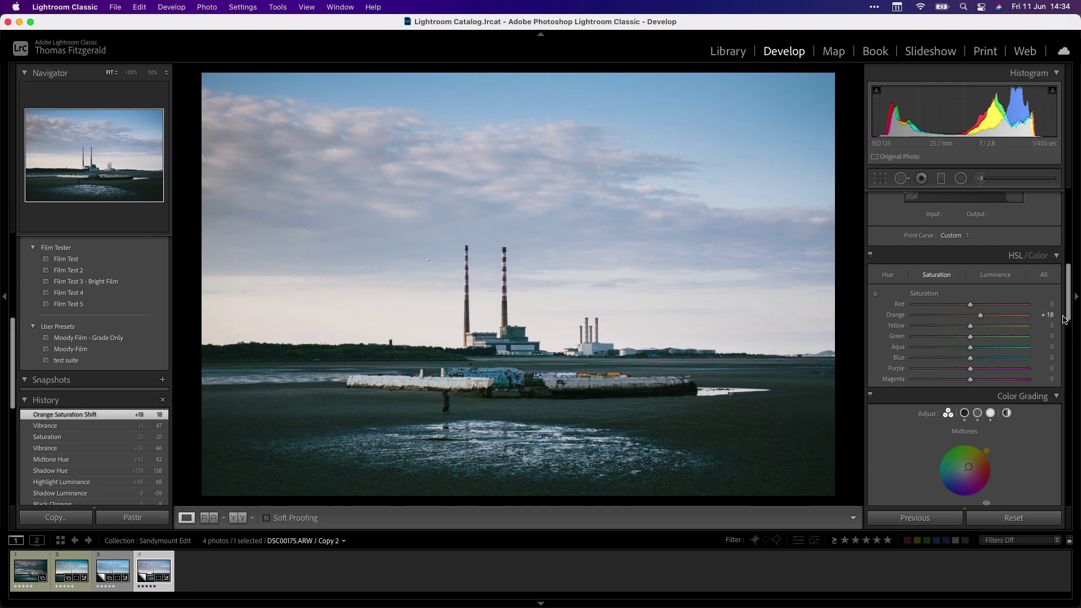
{"action": "left_click_drag", "start_coordinate": [987, 327], "coordinate": [993, 327]}
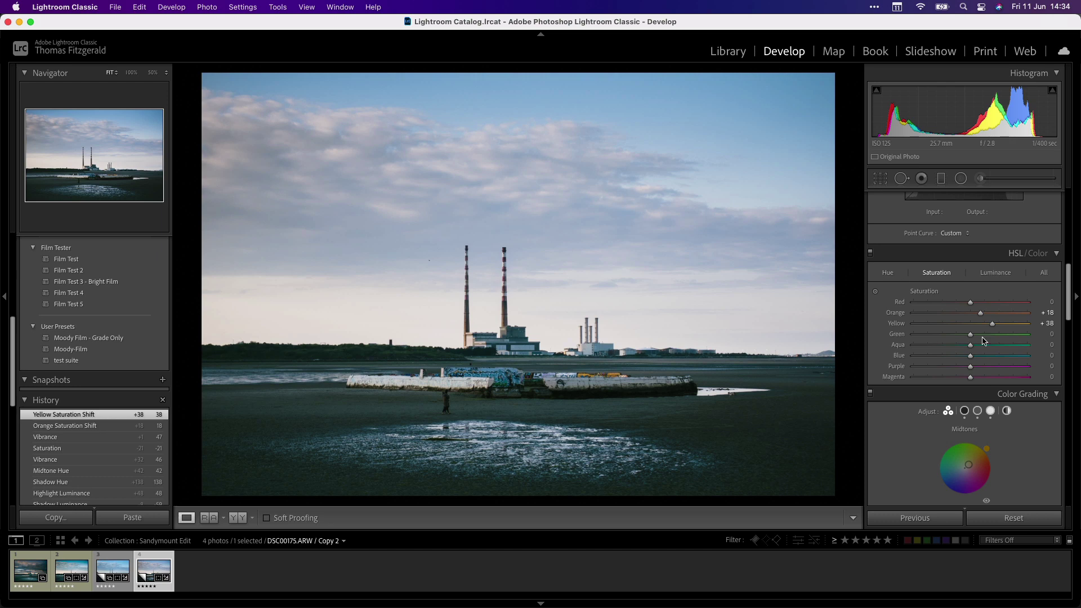
Set the HSL Blue hue to −7 and Blue luminance to −26
{"action": "left_click", "coordinate": [888, 274]}
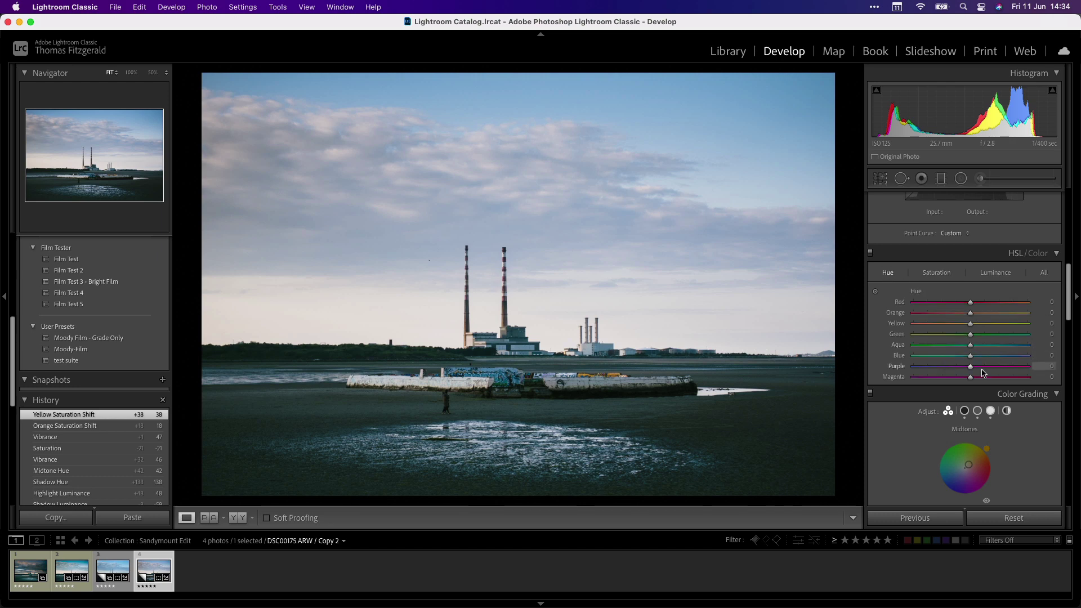
{"action": "left_click_drag", "start_coordinate": [970, 355], "coordinate": [966, 356]}
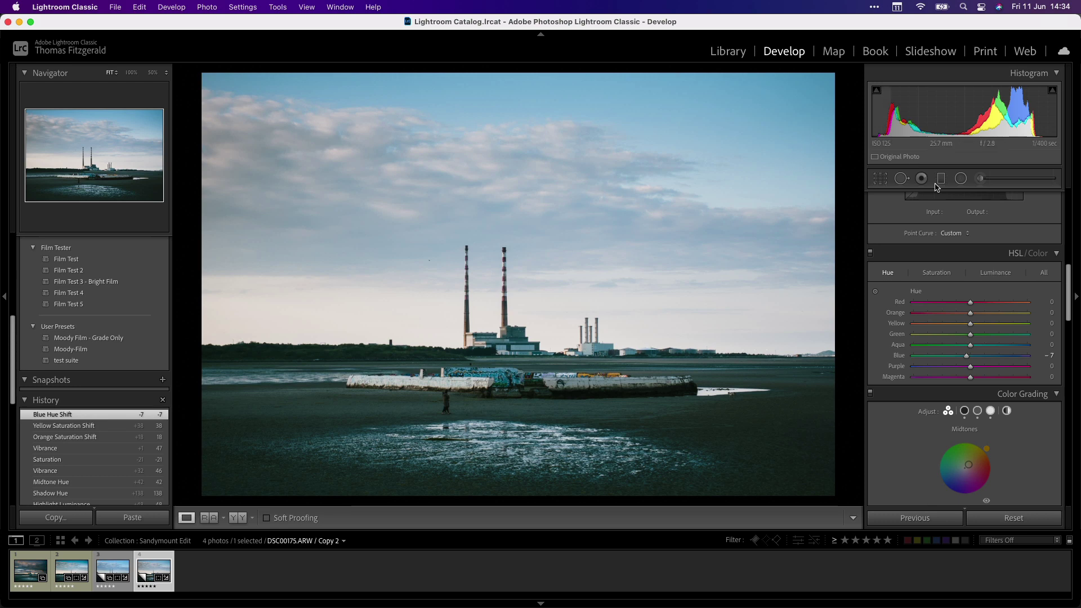
{"action": "left_click", "coordinate": [994, 274]}
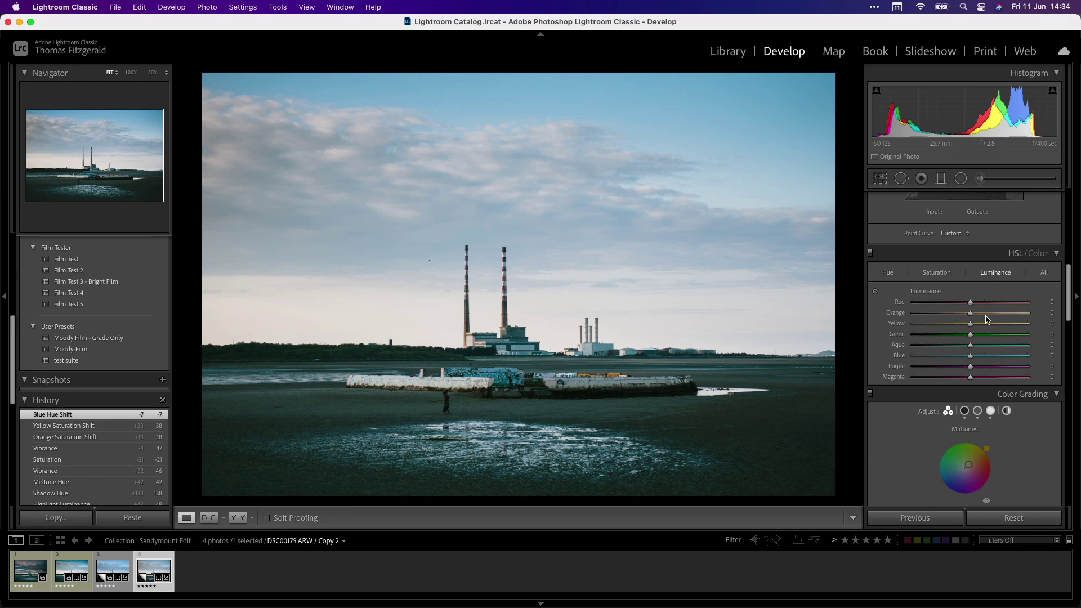
{"action": "left_click_drag", "start_coordinate": [970, 356], "coordinate": [955, 359]}
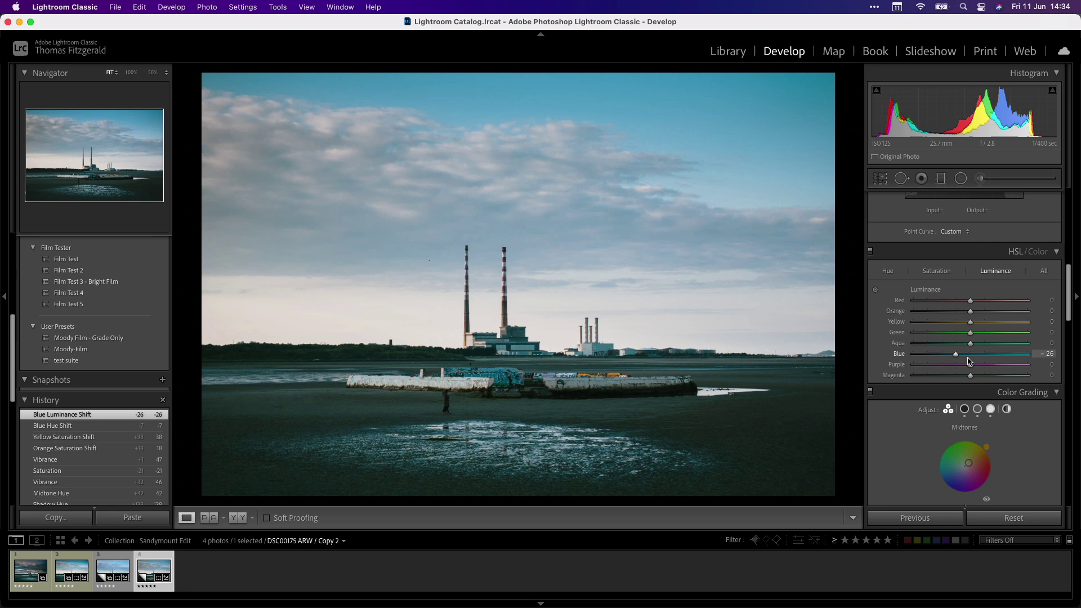
Set Texture to +6 and Clarity to +44, and ease Highlights up to −9
{"action": "scroll", "coordinate": [964, 353], "scroll_direction": "up", "scroll_amount": 10}
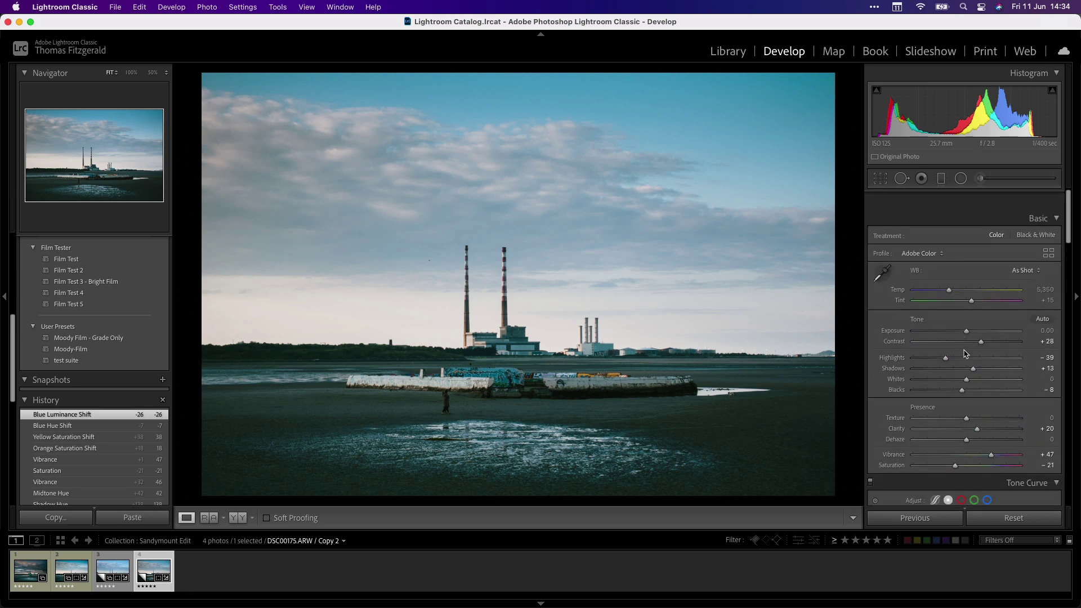
{"action": "scroll", "coordinate": [964, 353], "scroll_direction": "down", "scroll_amount": 3}
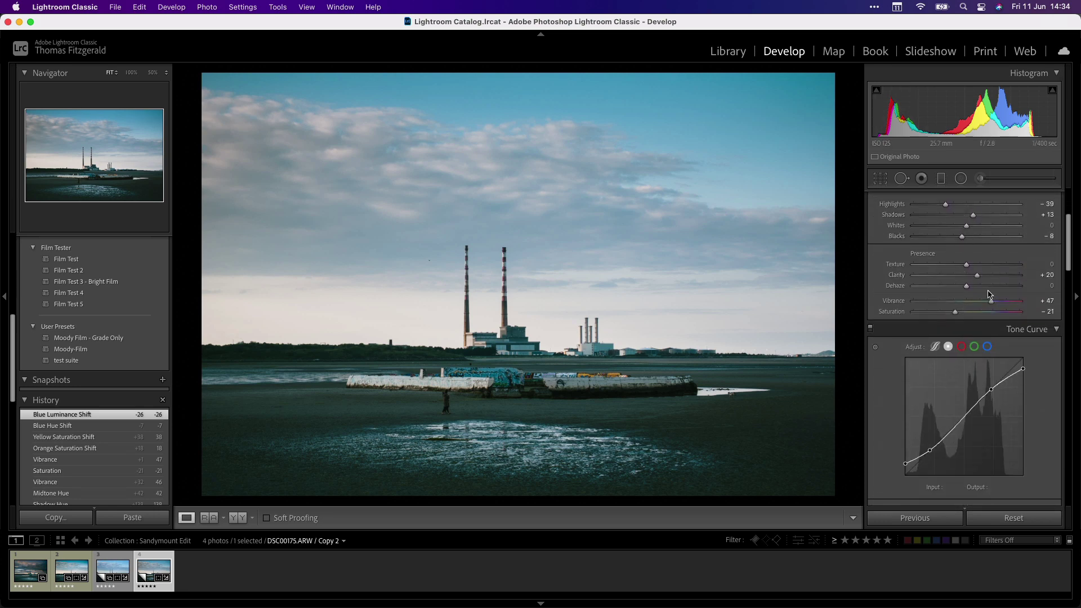
{"action": "left_click_drag", "start_coordinate": [976, 276], "coordinate": [993, 277]}
{"action": "left_click", "coordinate": [970, 265]}
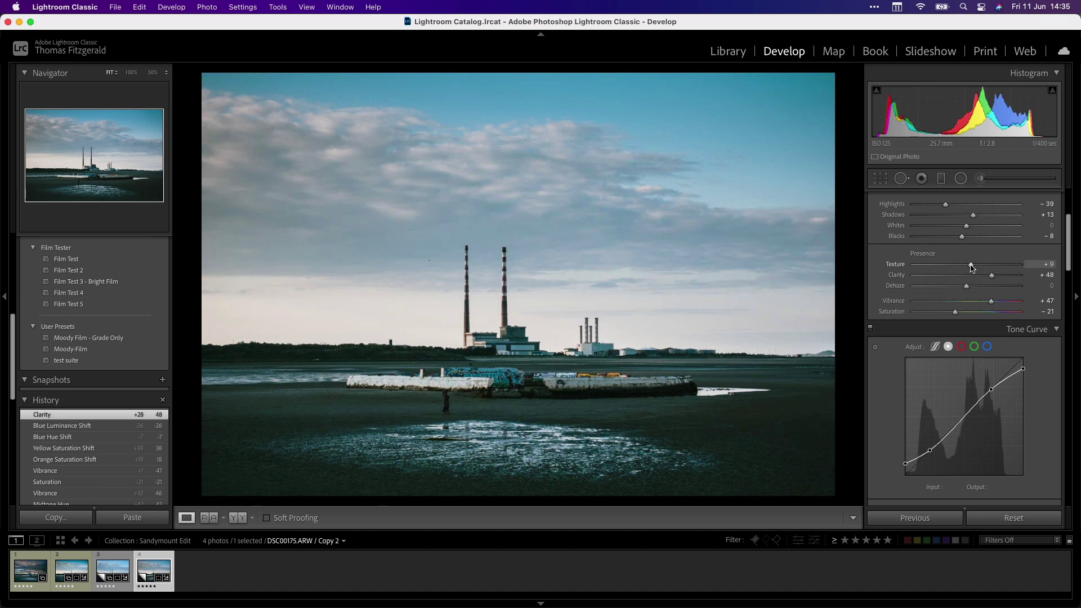
{"action": "left_click_drag", "start_coordinate": [991, 276], "coordinate": [989, 279]}
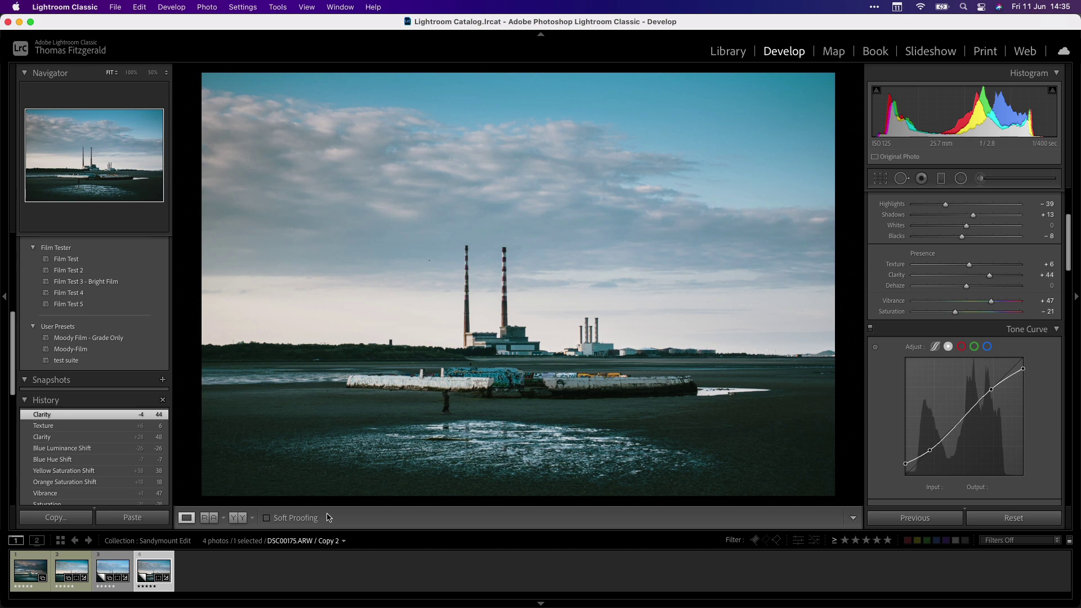
{"action": "left_click_drag", "start_coordinate": [946, 204], "coordinate": [969, 236]}
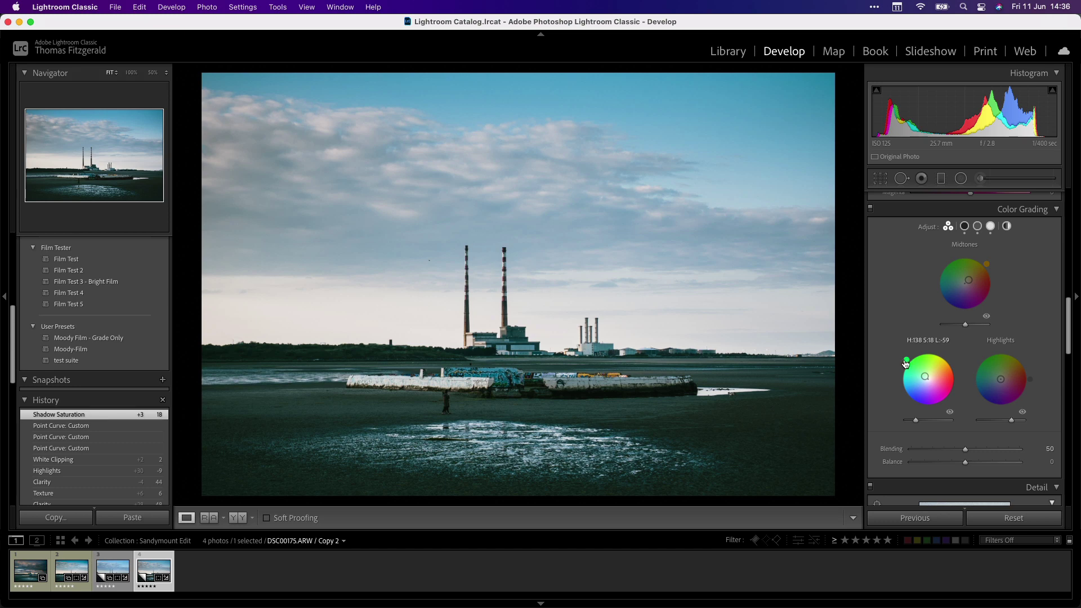
Shift the shadow grade hue to teal (170), then set highlight luminance +74 and shadow luminance -50
{"action": "left_click_drag", "start_coordinate": [905, 363], "coordinate": [899, 377]}
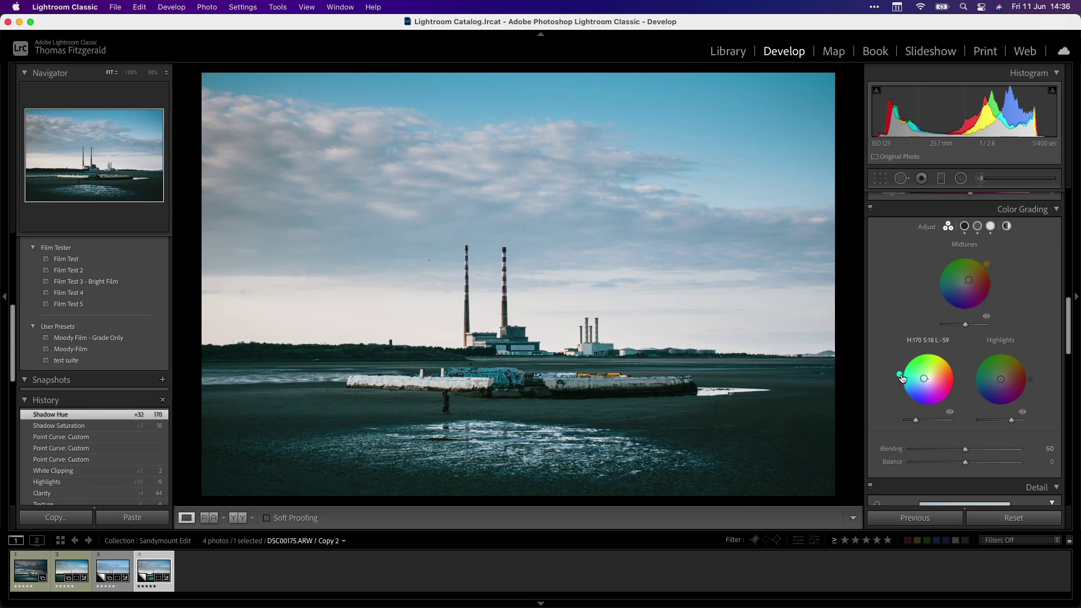
{"action": "left_click_drag", "start_coordinate": [923, 378], "coordinate": [924, 378]}
{"action": "left_click", "coordinate": [914, 421]}
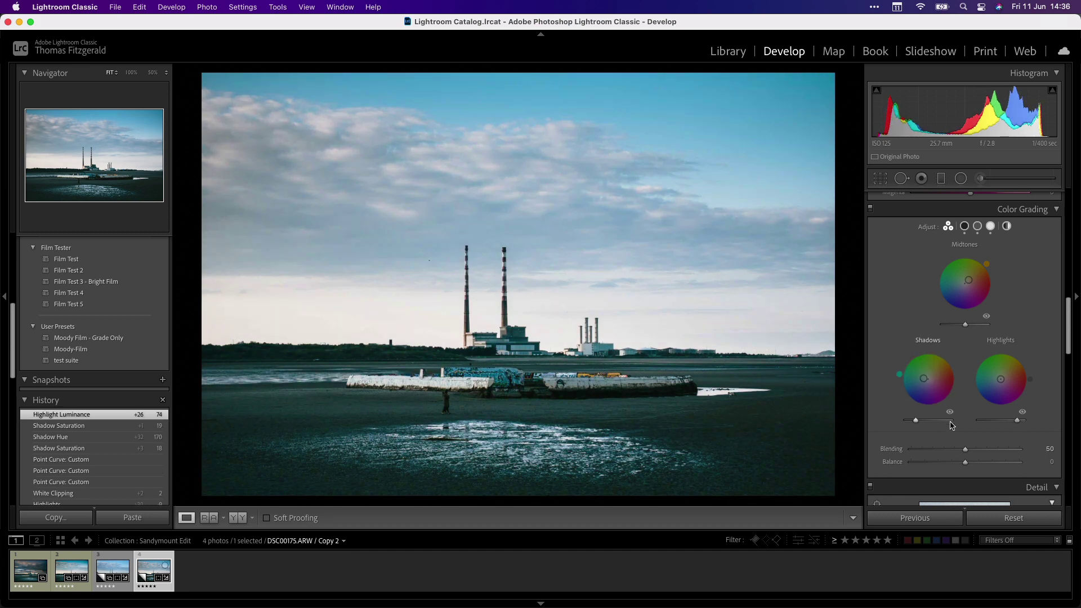
{"action": "left_click_drag", "start_coordinate": [915, 423], "coordinate": [918, 421]}
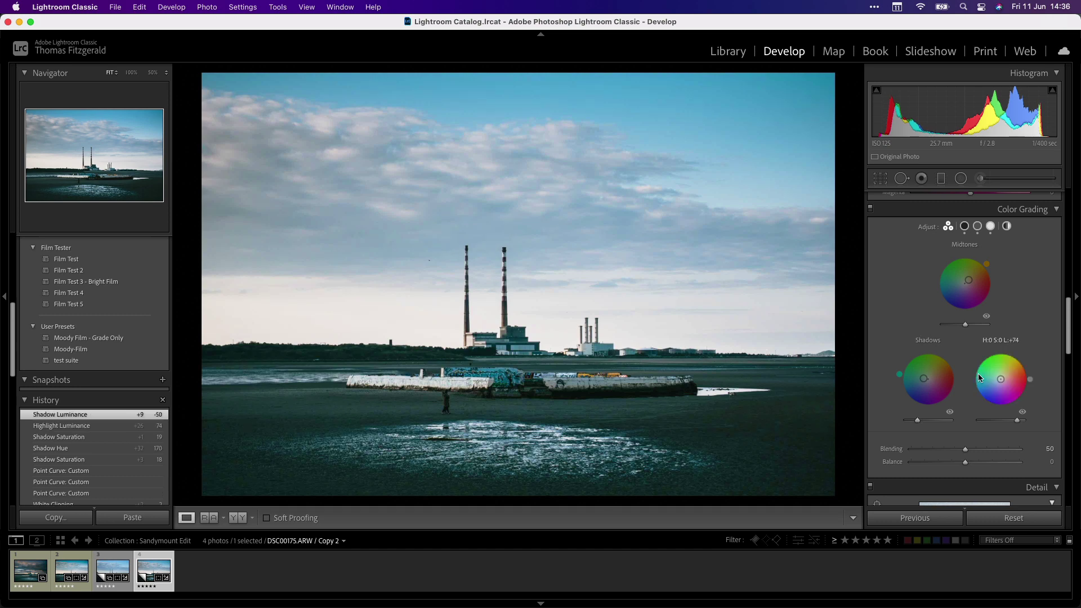
{"action": "scroll", "coordinate": [991, 345], "scroll_direction": "up", "scroll_amount": 10}
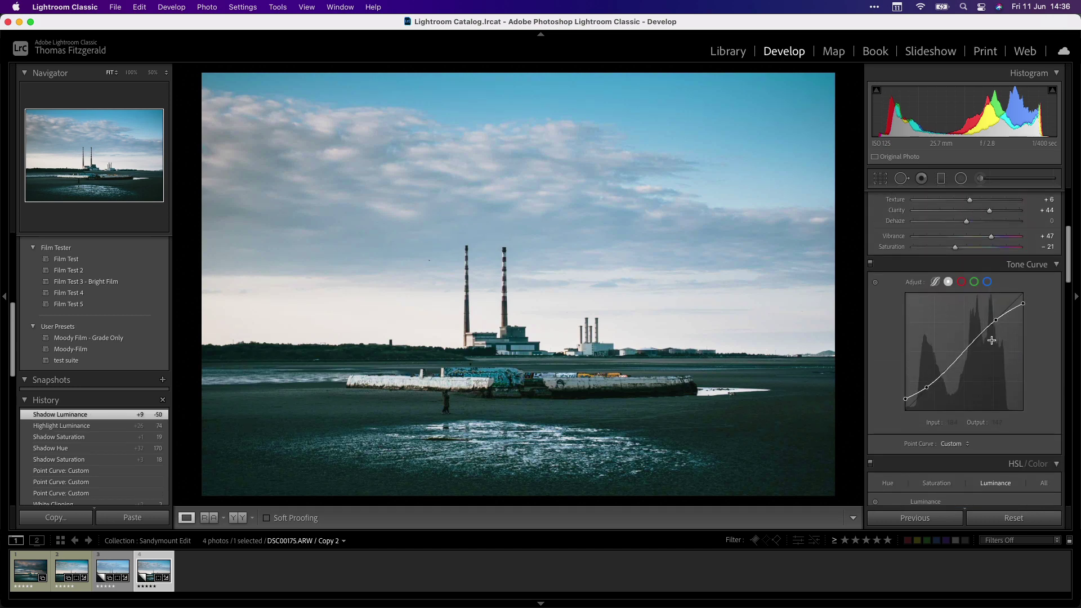
Lower the upper tone curve point slightly and raise Blue saturation to +18 in HSL
{"action": "left_click_drag", "start_coordinate": [995, 319], "coordinate": [987, 331]}
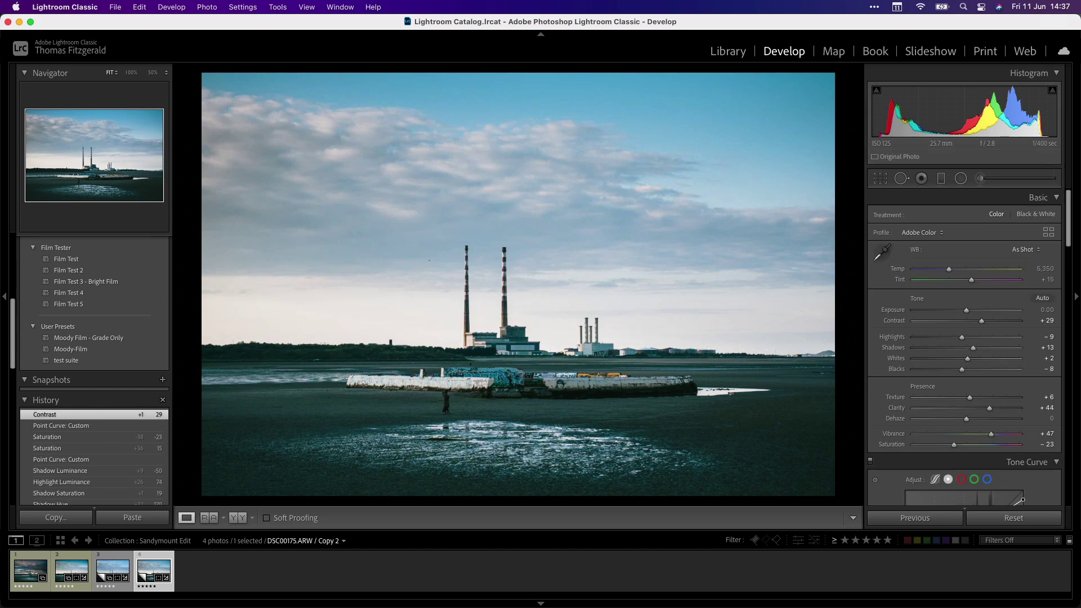
{"action": "scroll", "coordinate": [940, 357], "scroll_direction": "down", "scroll_amount": 3}
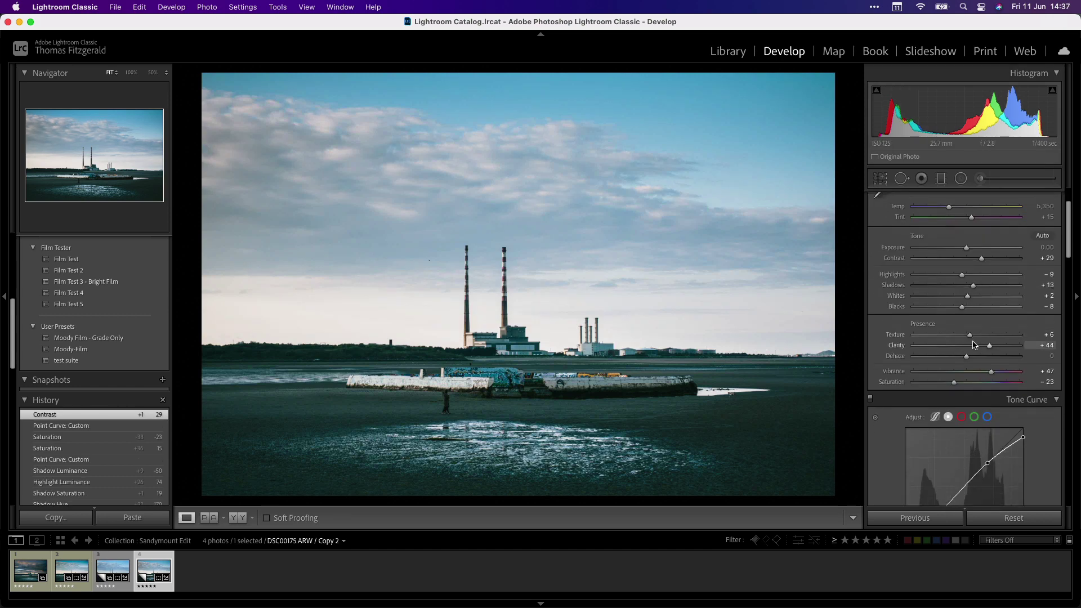
{"action": "scroll", "coordinate": [974, 345], "scroll_direction": "down", "scroll_amount": 5}
{"action": "left_click", "coordinate": [934, 286]}
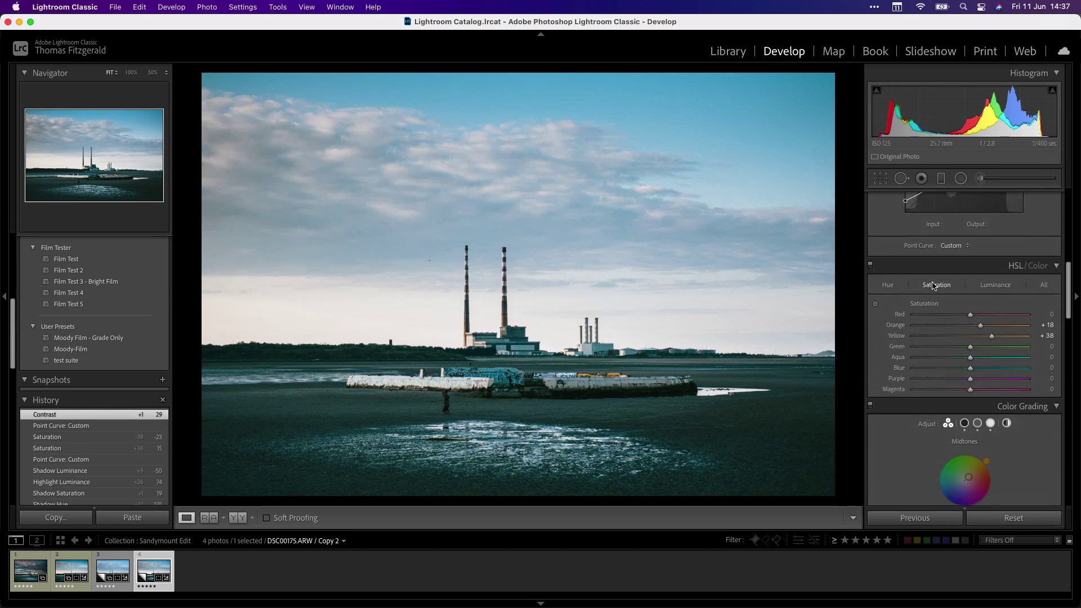
{"action": "left_click", "coordinate": [979, 369]}
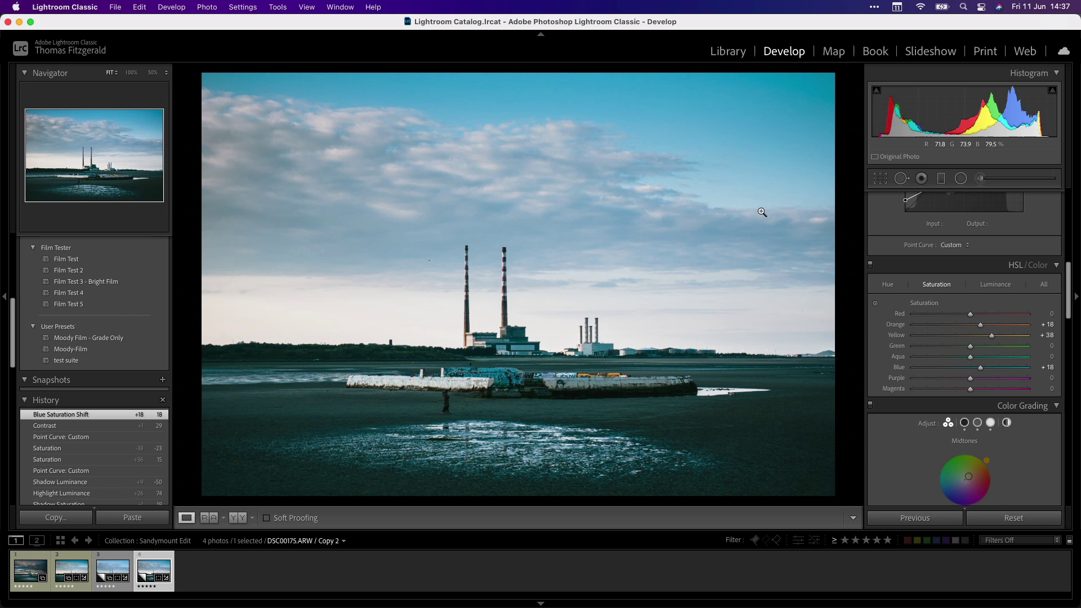
Straighten the photo to a 0.31 angle and send it to Adobe Photoshop 2021
{"action": "left_click", "coordinate": [879, 178]}
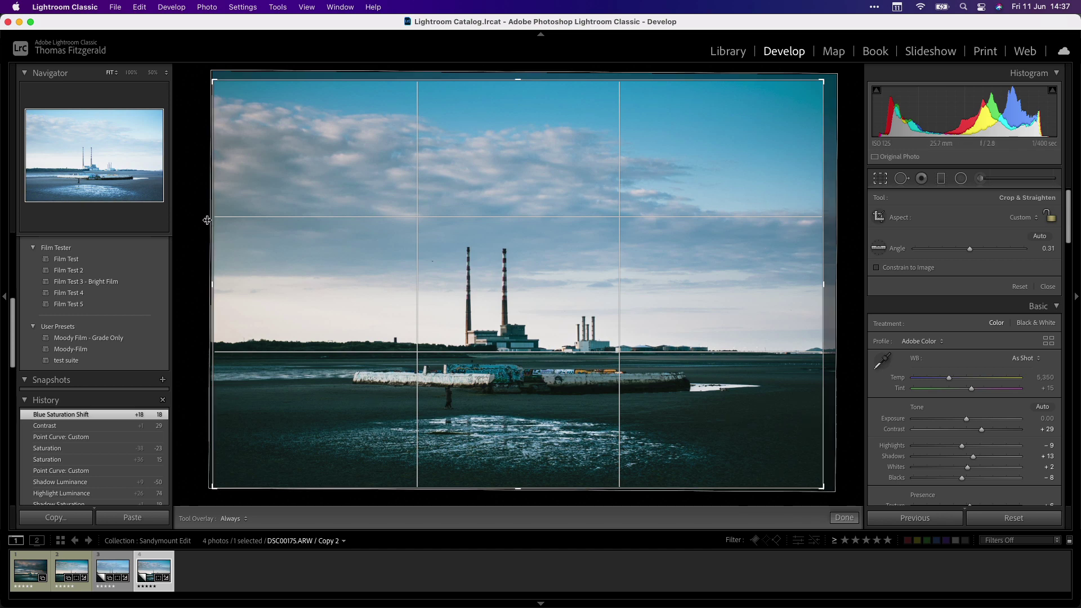
{"action": "left_click", "coordinate": [880, 179]}
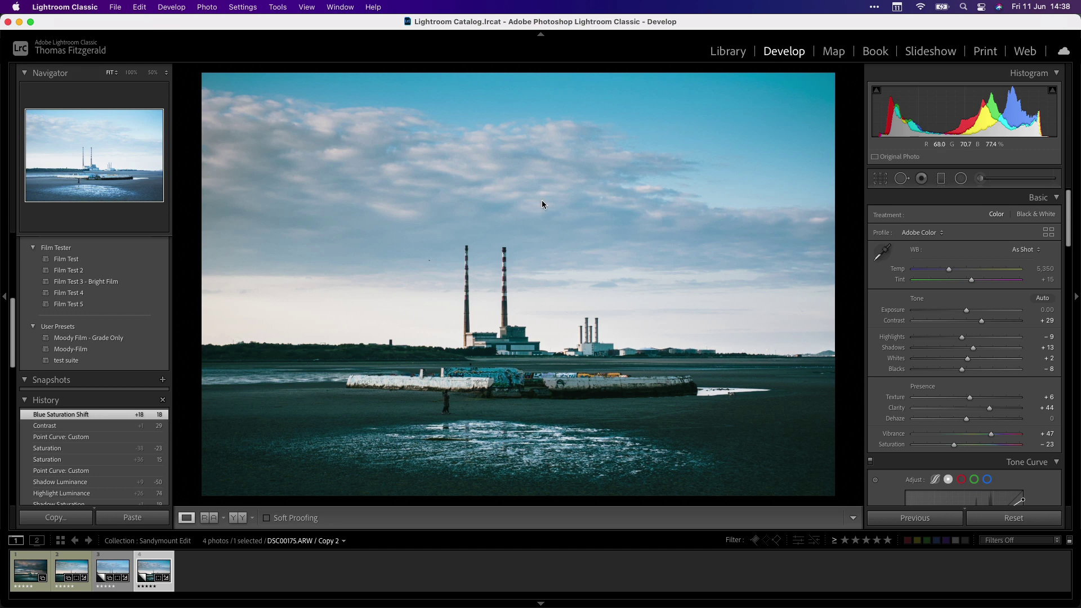
{"action": "right_click", "coordinate": [542, 204]}
{"action": "mouse_move", "coordinate": [544, 206]}
{"action": "mouse_move", "coordinate": [585, 306]}
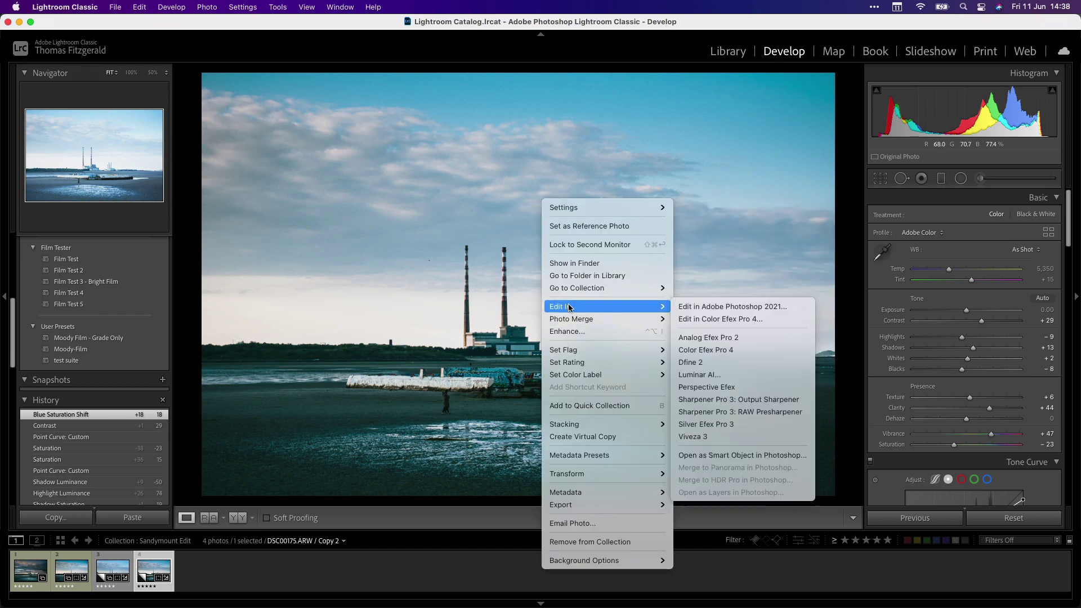
{"action": "left_click", "coordinate": [709, 308]}
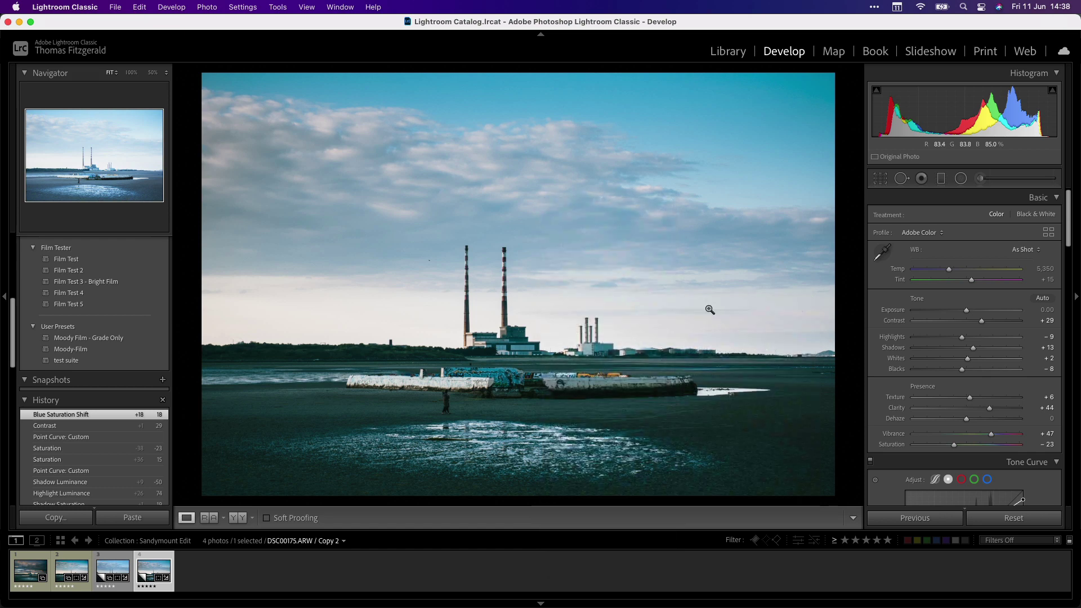
{"action": "key", "text": "super+Tab"}
{"action": "key", "text": "super+Tab"}
{"action": "key", "text": "super+Tab"}
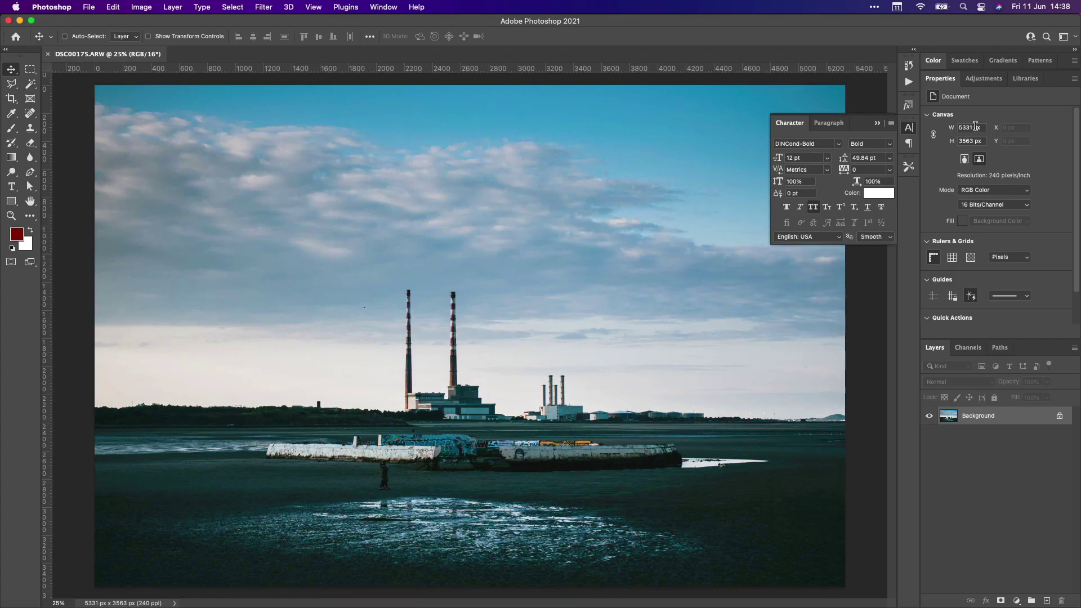
Close the Character panel and preview a pink cloudy sunset sky with Sky Replacement, dialog moved right
{"action": "left_click", "coordinate": [877, 122]}
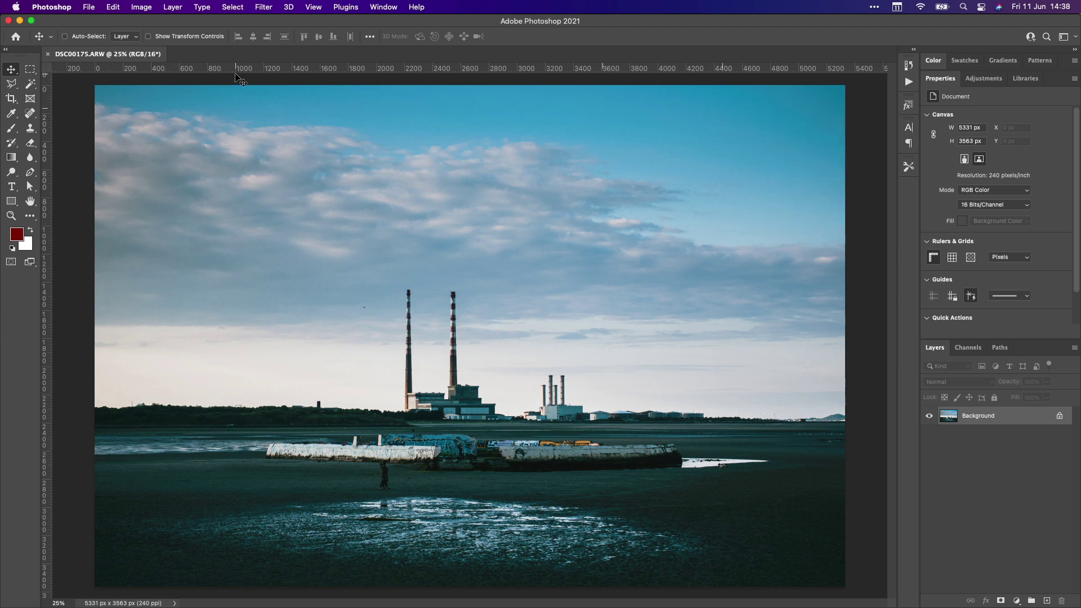
{"action": "left_click", "coordinate": [116, 5]}
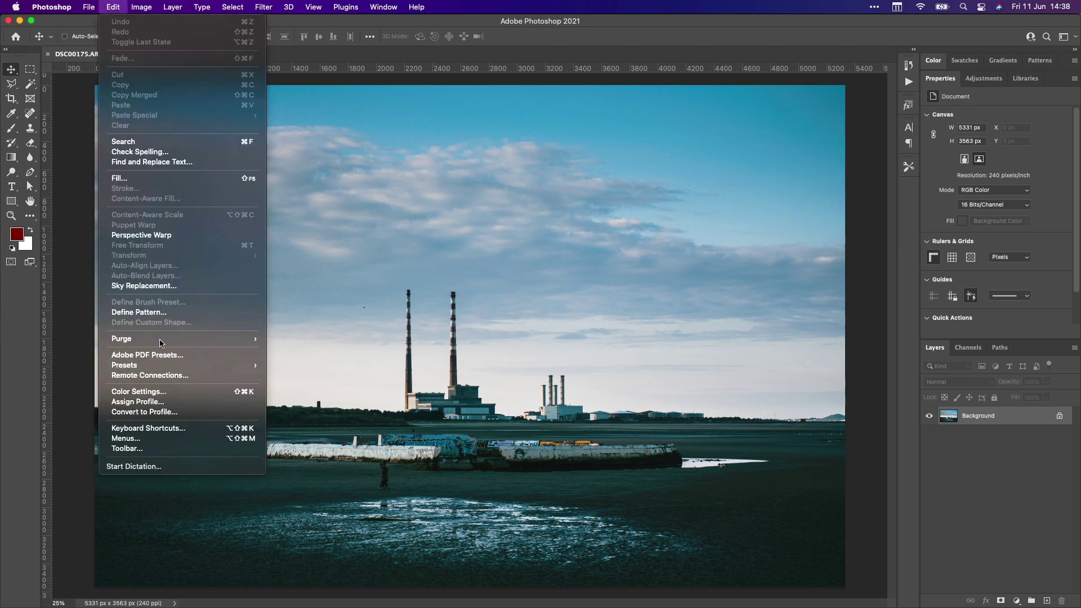
{"action": "left_click", "coordinate": [149, 285]}
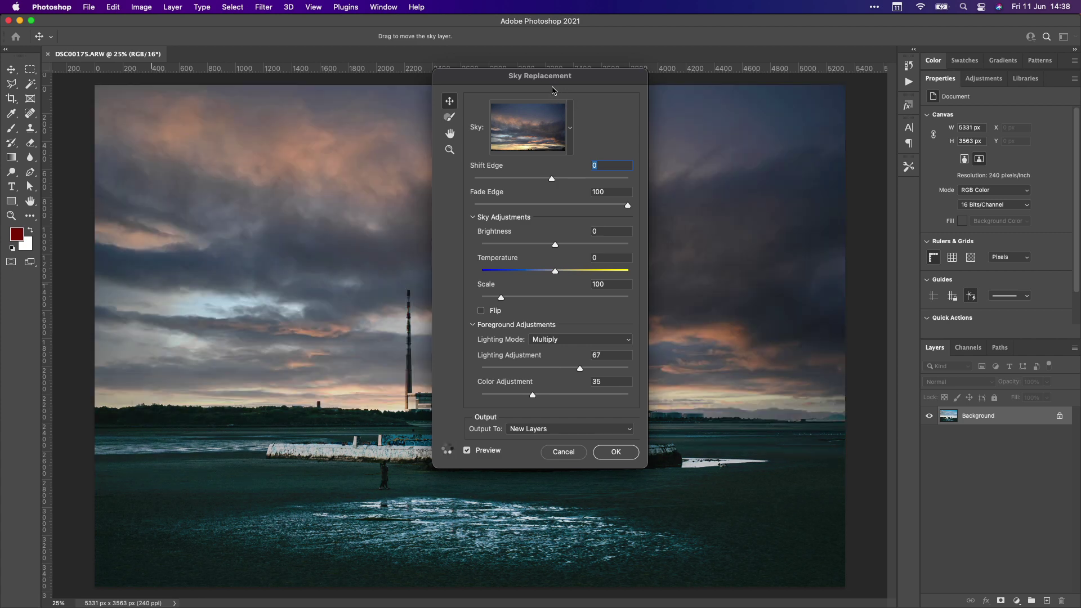
{"action": "left_click_drag", "start_coordinate": [556, 79], "coordinate": [808, 85]}
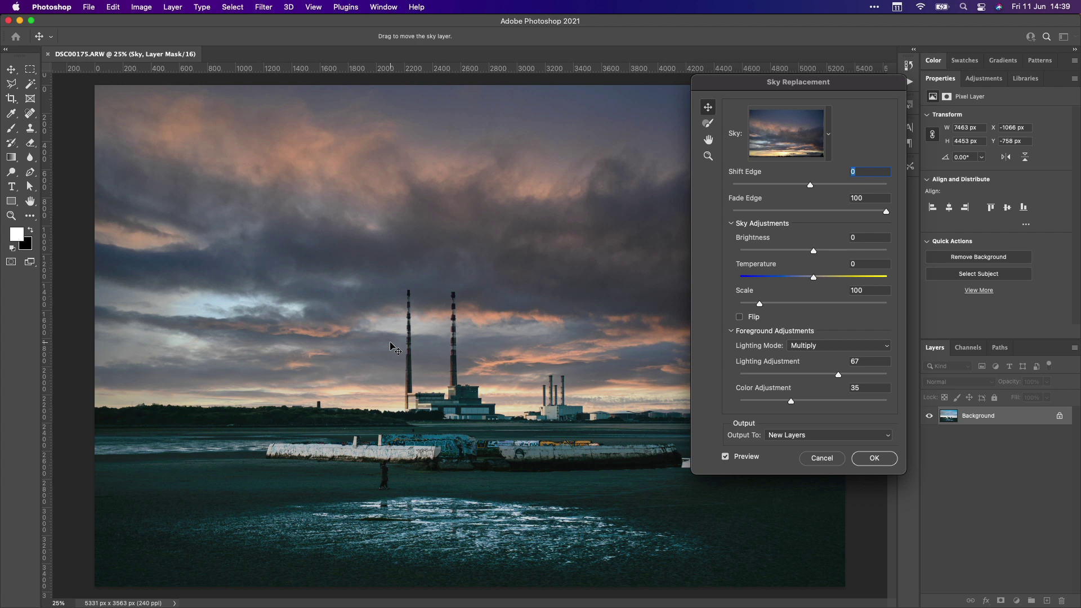
Zoom in on the chimneys, select the Sky Brush and set Shift Edge to -38
{"action": "scroll", "coordinate": [423, 316], "scroll_direction": "up", "scroll_amount": 3}
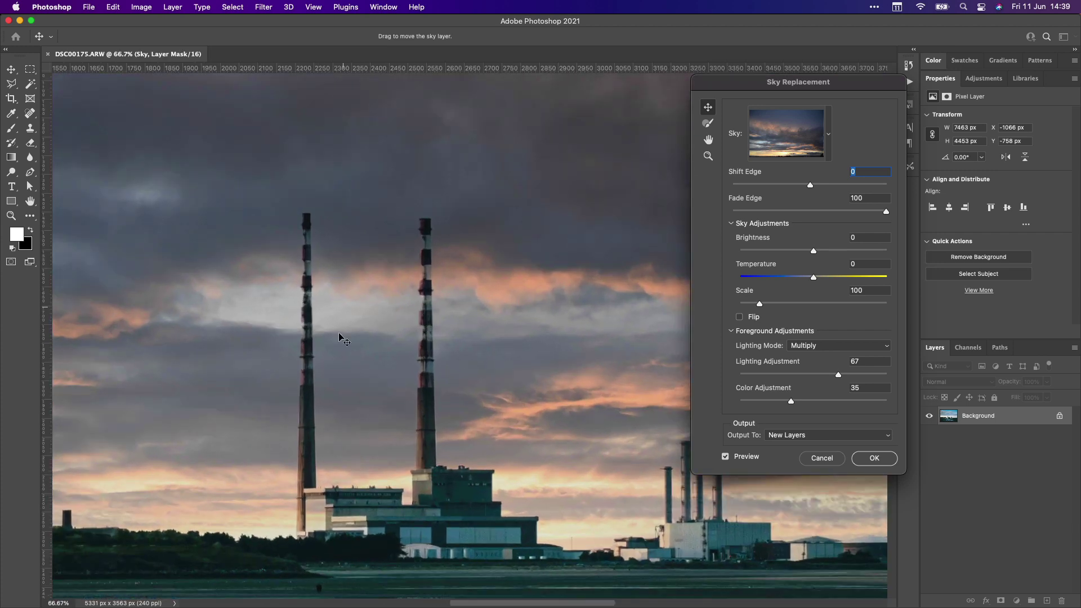
{"action": "scroll", "coordinate": [396, 319], "scroll_direction": "down", "scroll_amount": 5}
{"action": "scroll", "coordinate": [395, 319], "scroll_direction": "down", "scroll_amount": 2}
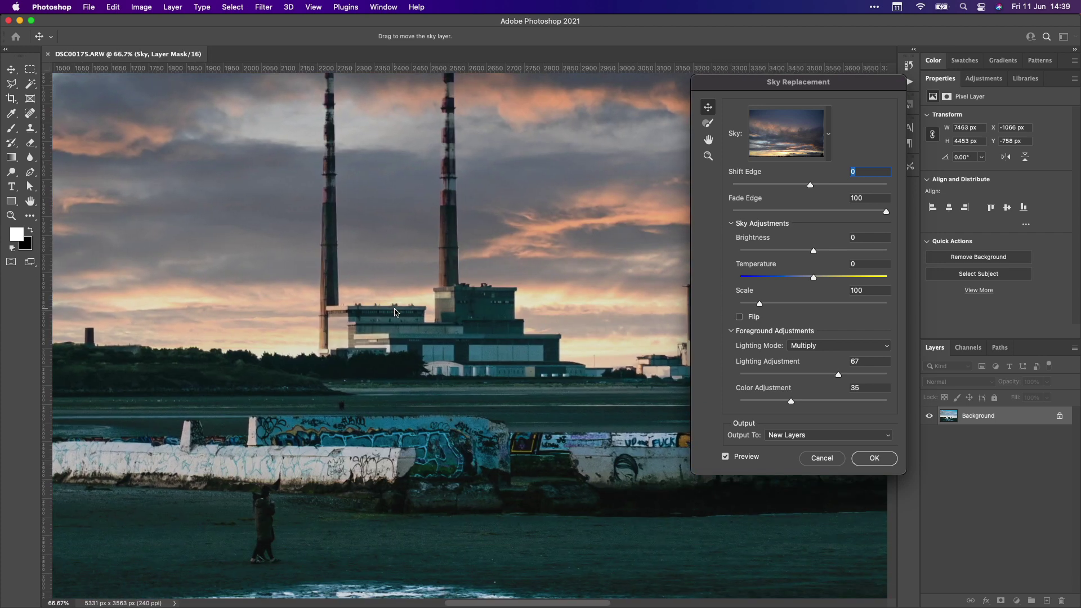
{"action": "type", "text": "1"}
{"action": "left_click", "coordinate": [708, 123]}
{"action": "key", "text": "super+minus"}
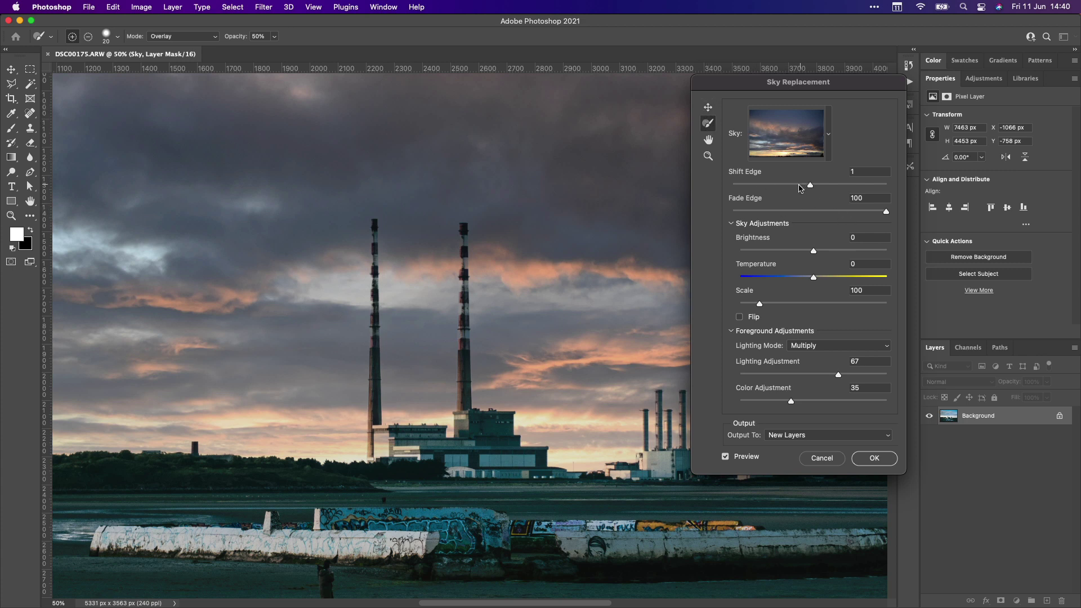
{"action": "left_click_drag", "start_coordinate": [809, 189], "coordinate": [784, 189]}
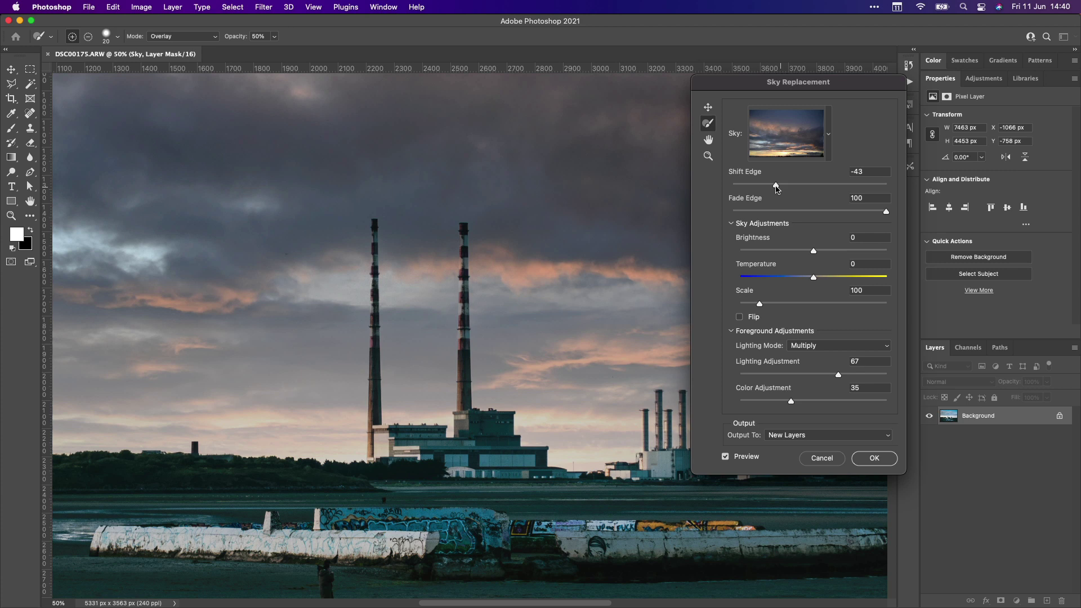
{"action": "left_click_drag", "start_coordinate": [775, 186], "coordinate": [779, 187]}
{"action": "left_click_drag", "start_coordinate": [580, 324], "coordinate": [629, 251]}
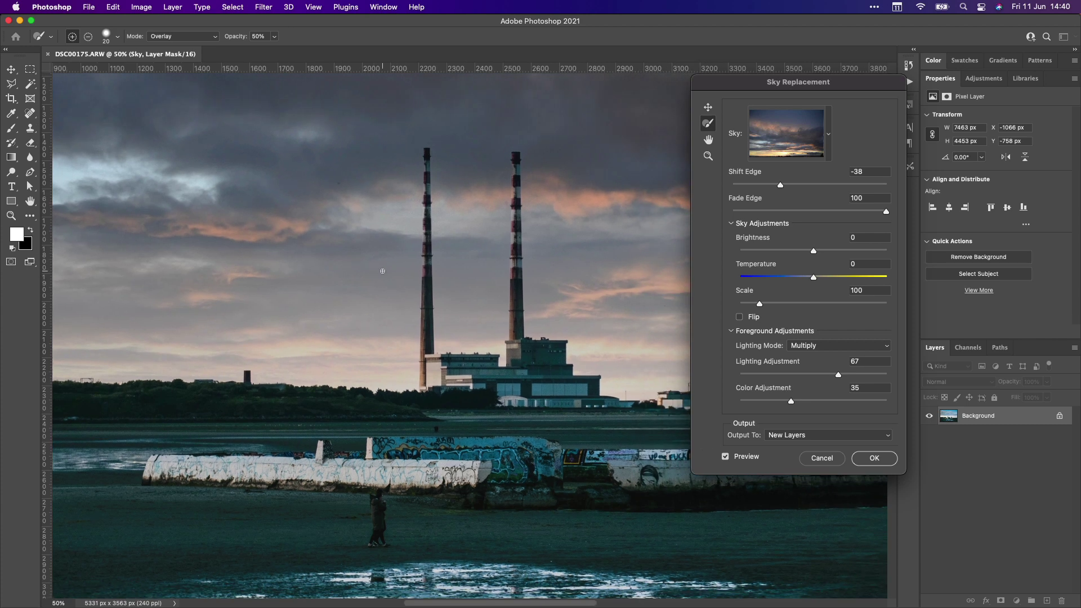
Confirm the sky replacement and inspect its edges around the buildings and chimney tops at 100%
{"action": "left_click", "coordinate": [874, 458]}
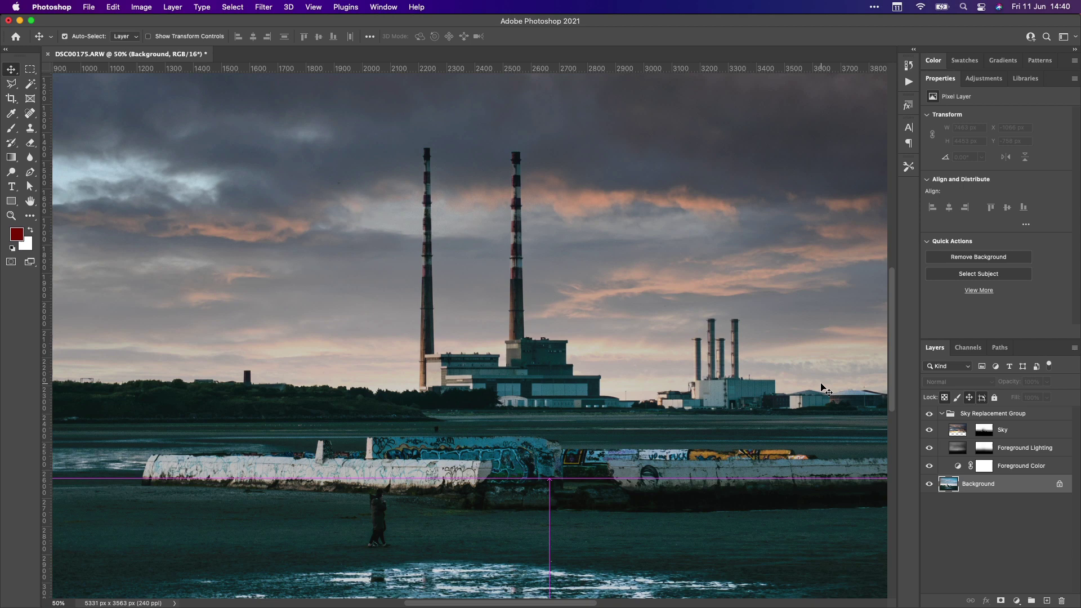
{"action": "key", "text": "super+minus"}
{"action": "key", "text": "super+minus"}
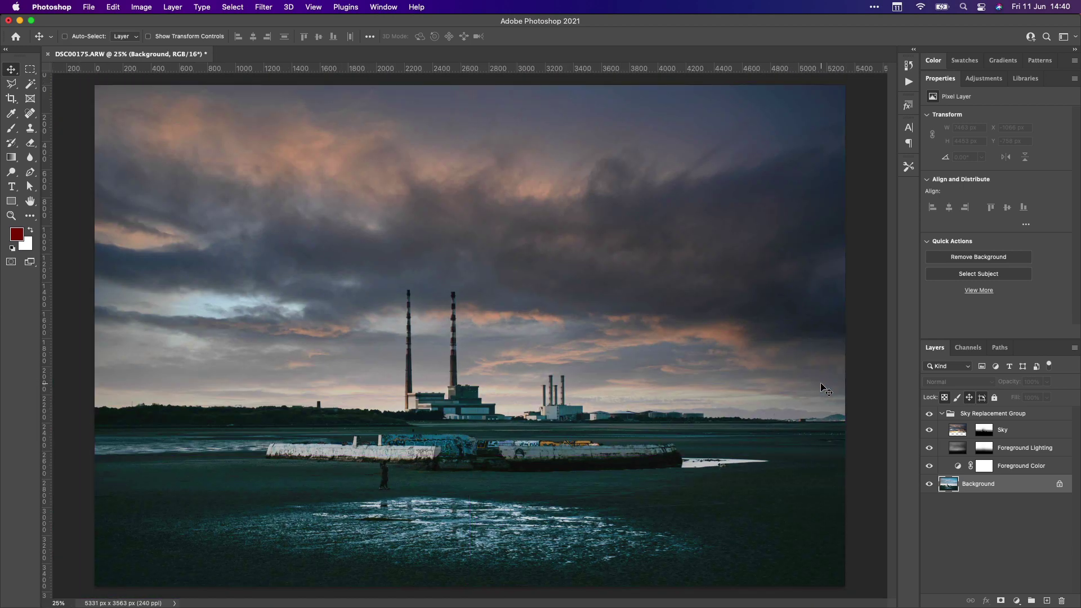
{"action": "key", "text": "super+plus"}
{"action": "key", "text": "super+plus"}
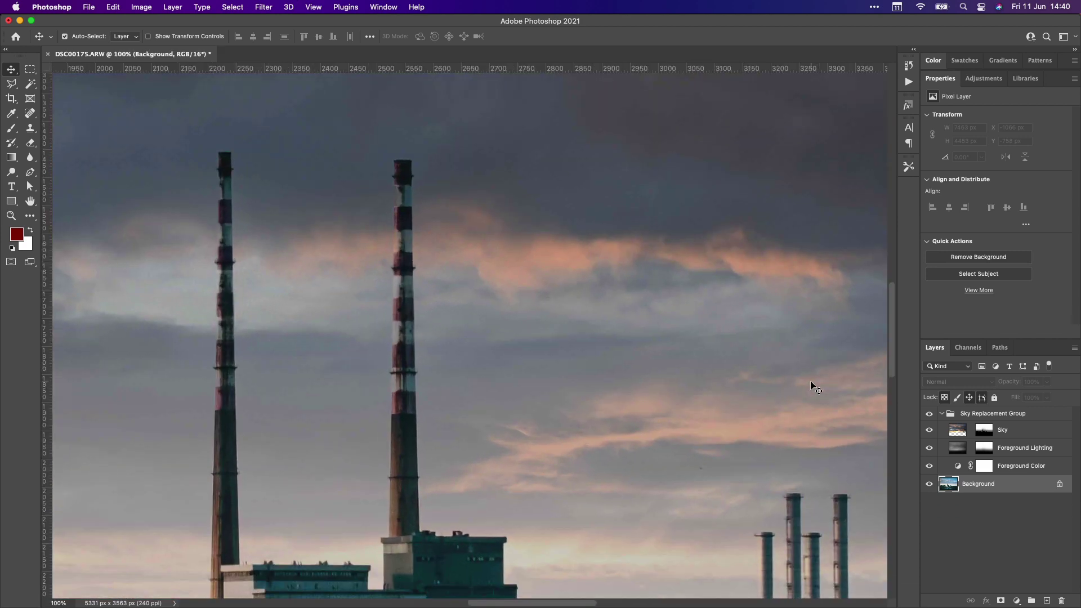
{"action": "left_click_drag", "start_coordinate": [514, 450], "coordinate": [697, 272]}
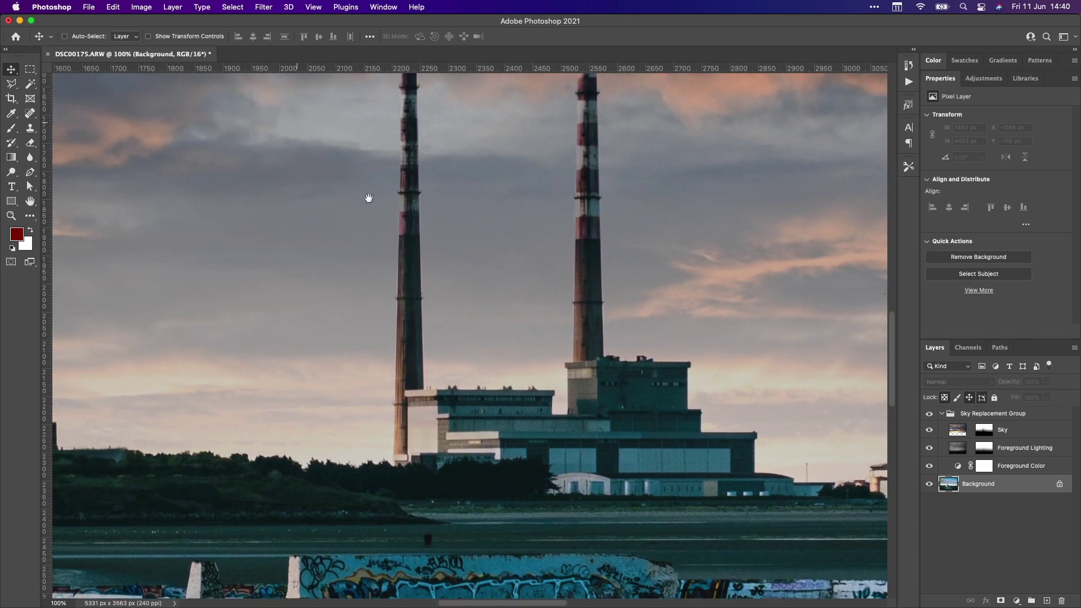
{"action": "left_click_drag", "start_coordinate": [367, 198], "coordinate": [374, 213]}
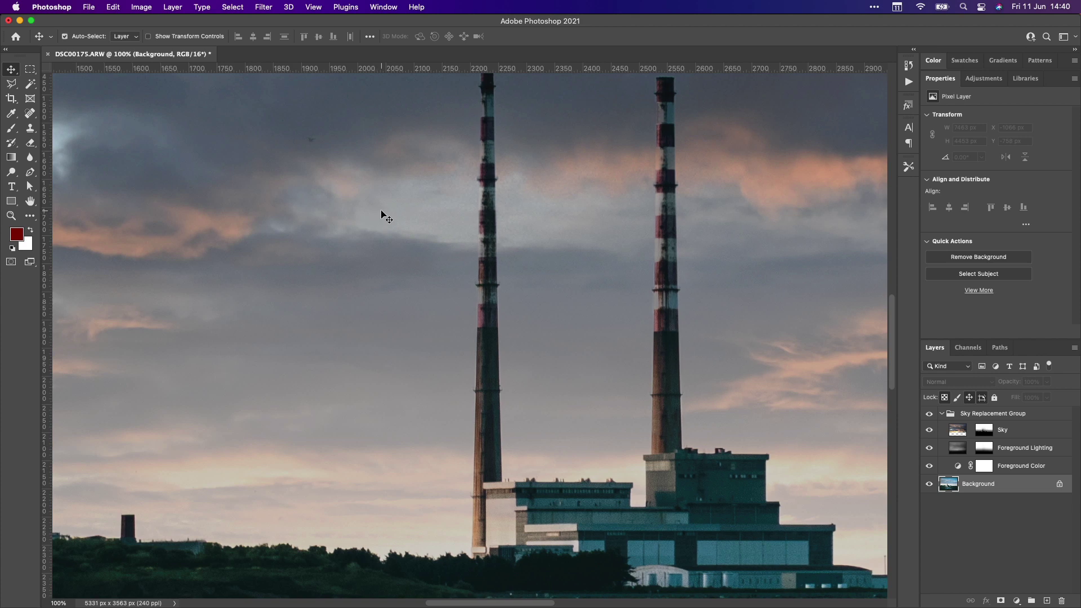
{"action": "key", "text": "super+minus"}
{"action": "key", "text": "super+minus"}
{"action": "key", "text": "super+minus"}
{"action": "key", "text": "super+minus"}
{"action": "key", "text": "super+minus"}
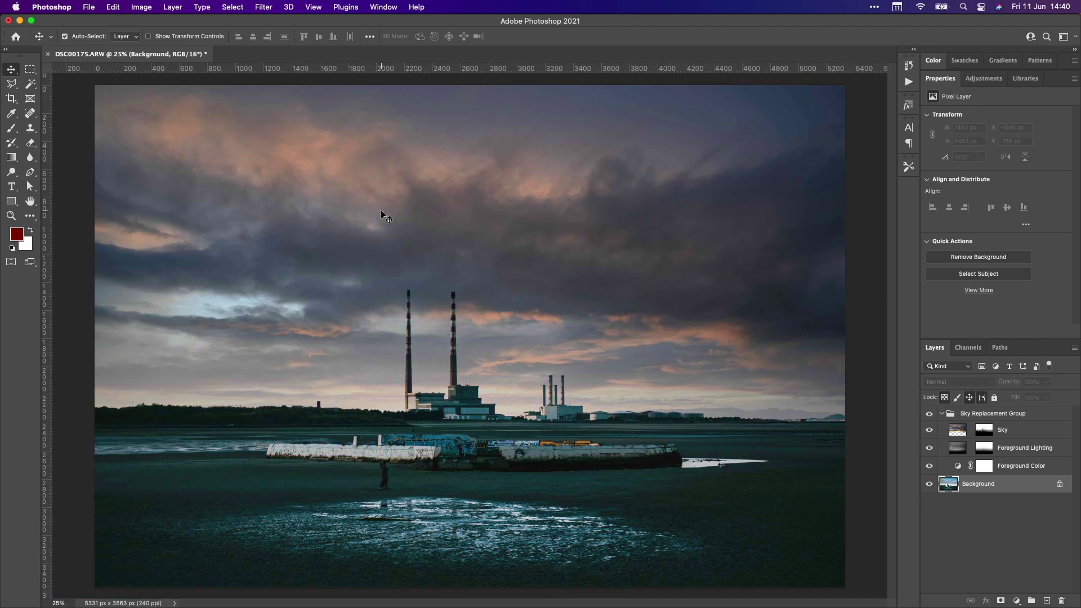
Select the Sky layer in the Sky Replacement Group for further edits
{"action": "left_click", "coordinate": [957, 431]}
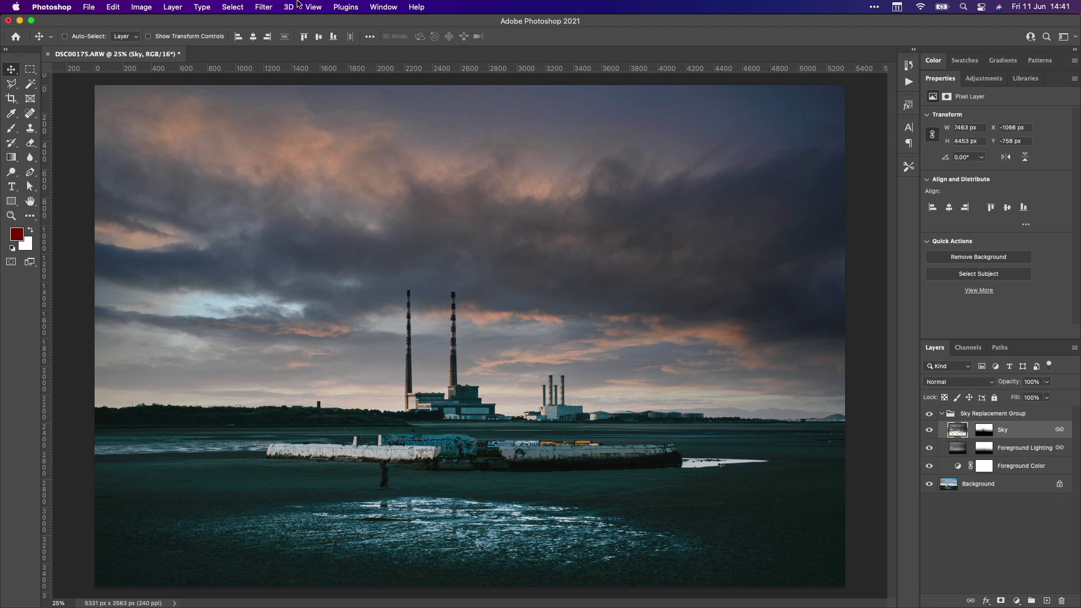
{"action": "left_click", "coordinate": [298, 3]}
{"action": "mouse_move", "coordinate": [314, 3]}
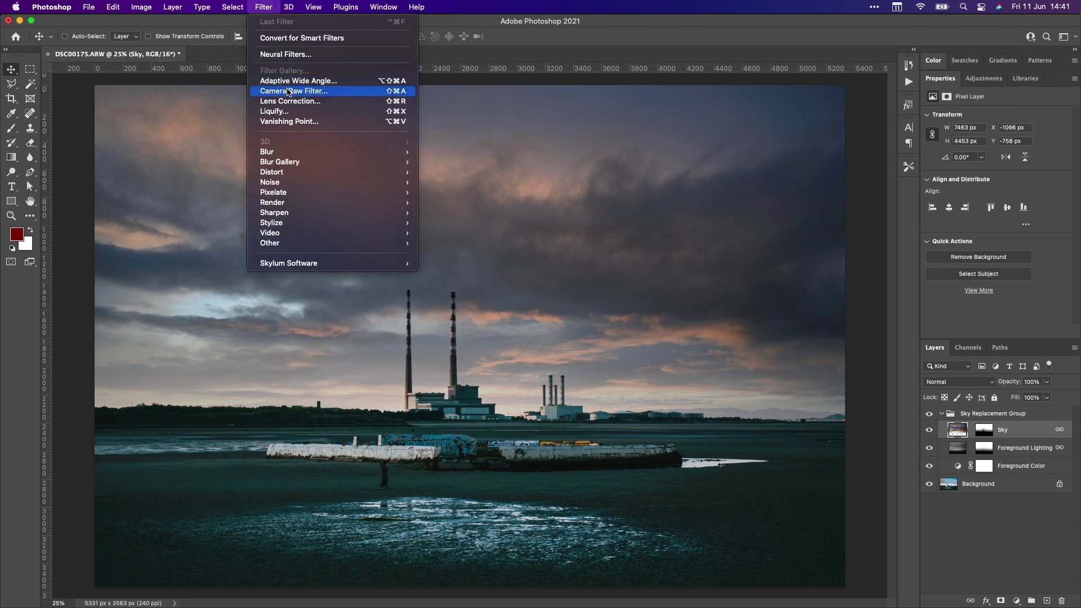
Apply Camera Raw Filter to the Sky layer and inspect the orange lower sky at 100%
{"action": "left_click", "coordinate": [289, 91]}
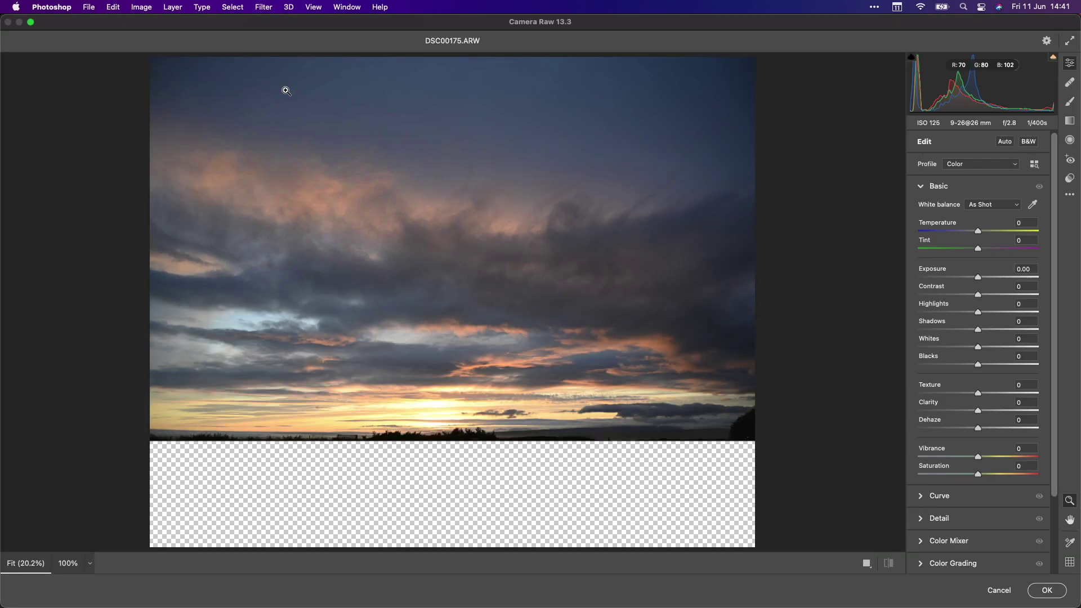
{"action": "left_click", "coordinate": [599, 321]}
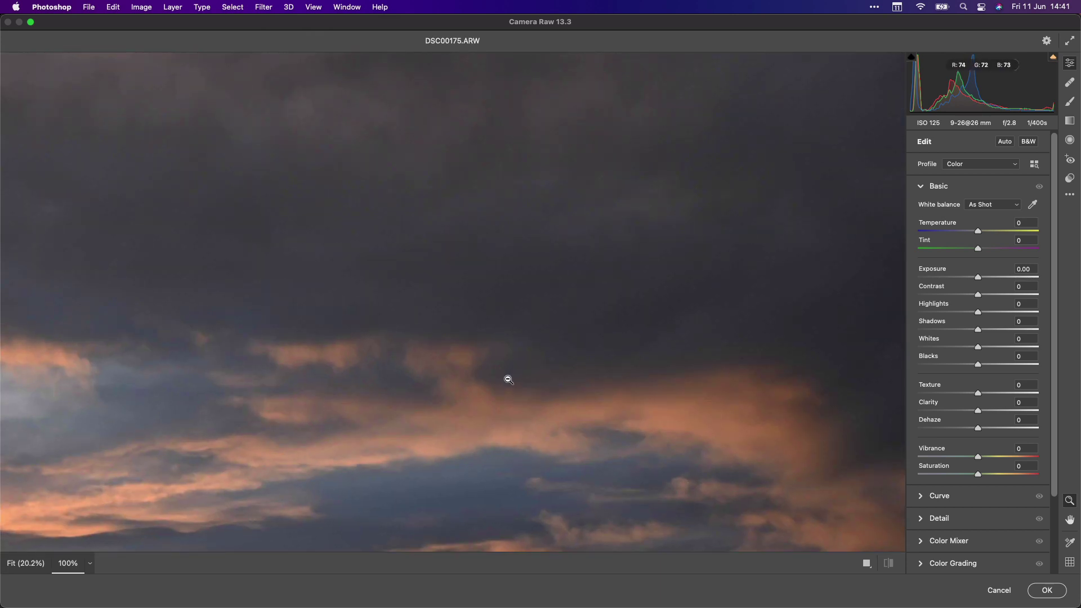
{"action": "key", "text": "h"}
{"action": "left_click_drag", "start_coordinate": [483, 389], "coordinate": [654, 117]}
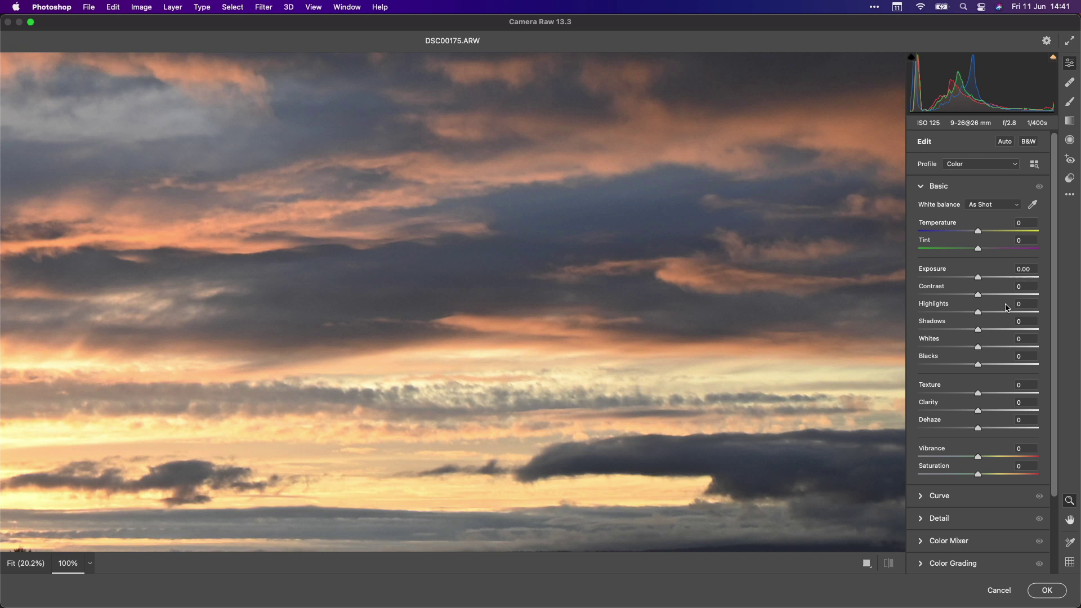
{"action": "scroll", "coordinate": [921, 549], "scroll_direction": "down", "scroll_amount": 5}
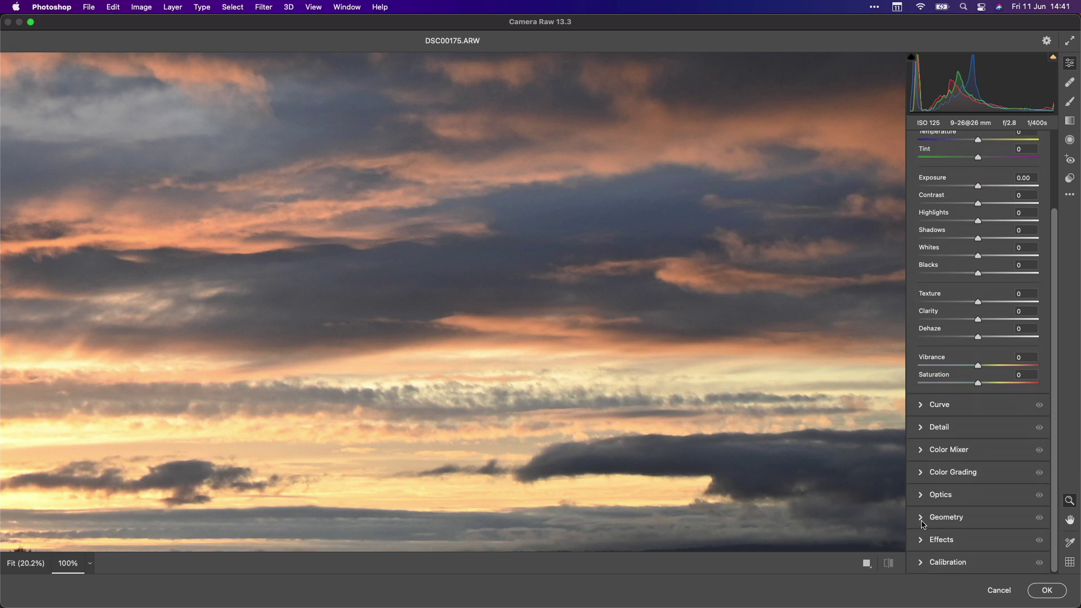
Add Grain 9 (Size 25, Roughness 50) and zoom the preview back to 25%
{"action": "left_click", "coordinate": [921, 539]}
{"action": "left_click_drag", "start_coordinate": [919, 372], "coordinate": [931, 373]}
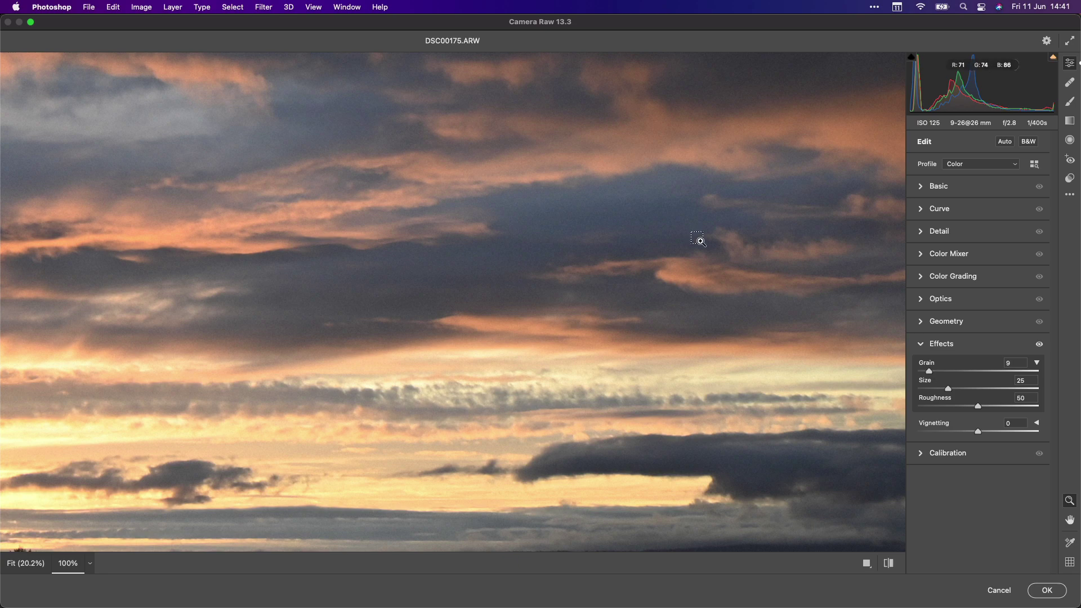
{"action": "key", "text": "super+minus"}
{"action": "key", "text": "super+minus"}
{"action": "key", "text": "super+minus"}
{"action": "key", "text": "super+minus"}
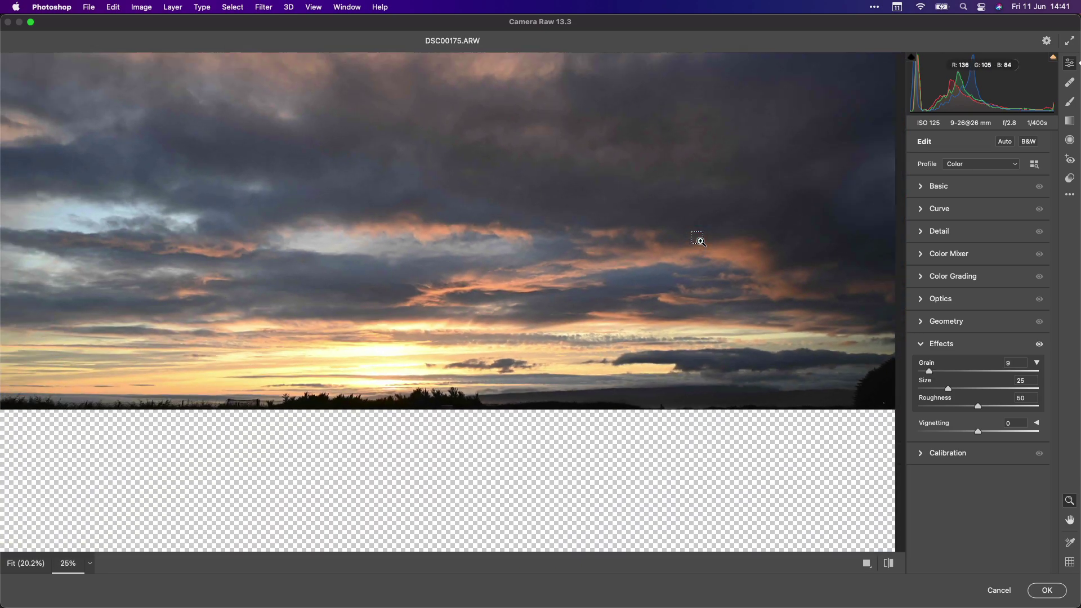
{"action": "key", "text": "super+minus"}
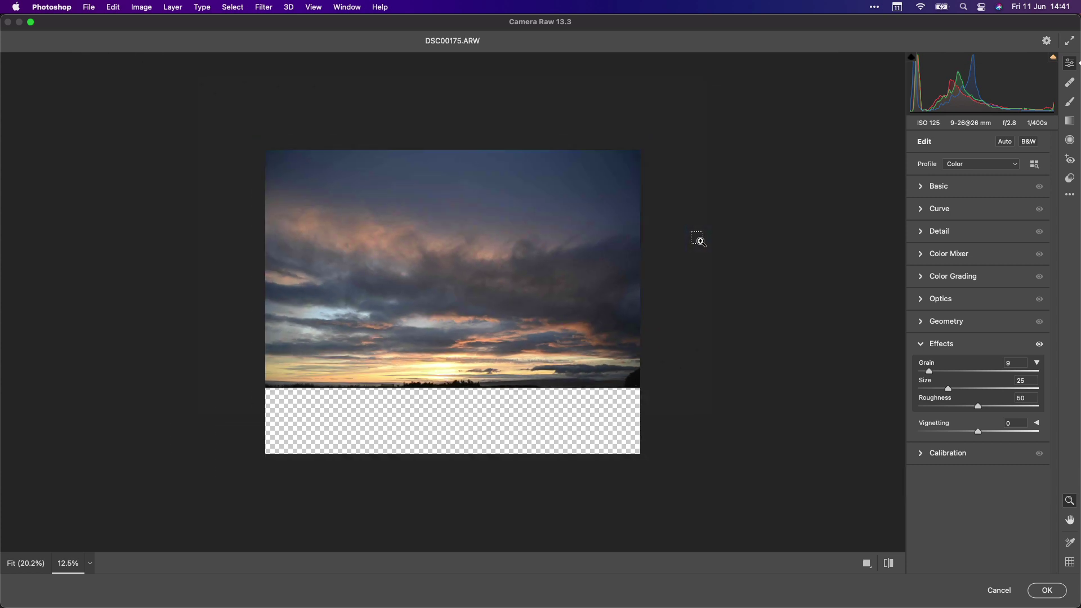
{"action": "key", "text": "super+plus"}
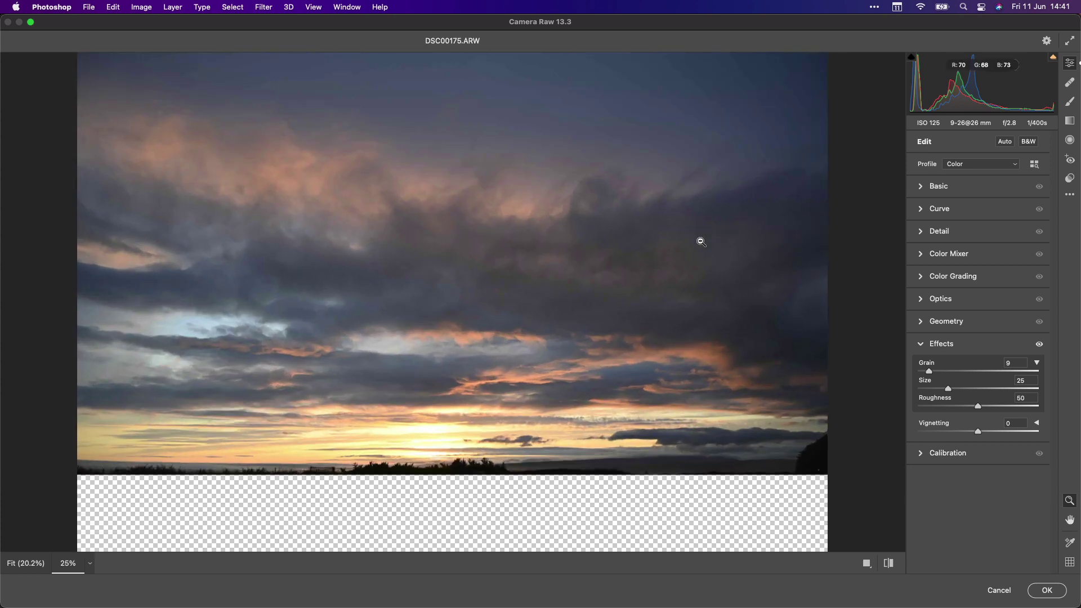
Tint the sky's shadows teal and lower shadow luminance to -31 in Color Grading
{"action": "left_click", "coordinate": [923, 276]}
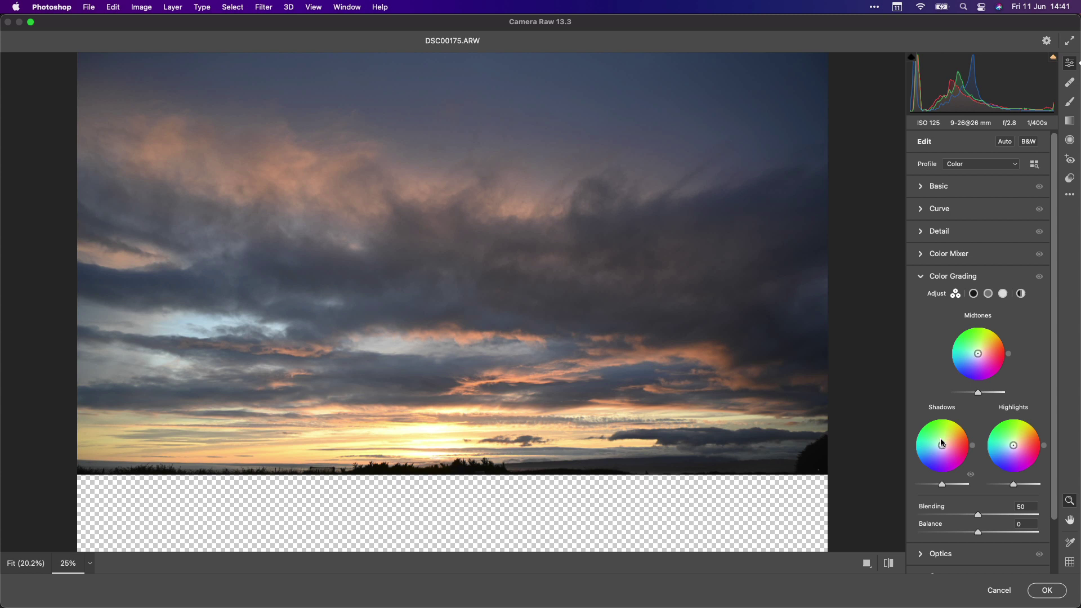
{"action": "left_click_drag", "start_coordinate": [942, 447], "coordinate": [938, 445]}
{"action": "left_click_drag", "start_coordinate": [942, 486], "coordinate": [934, 488]}
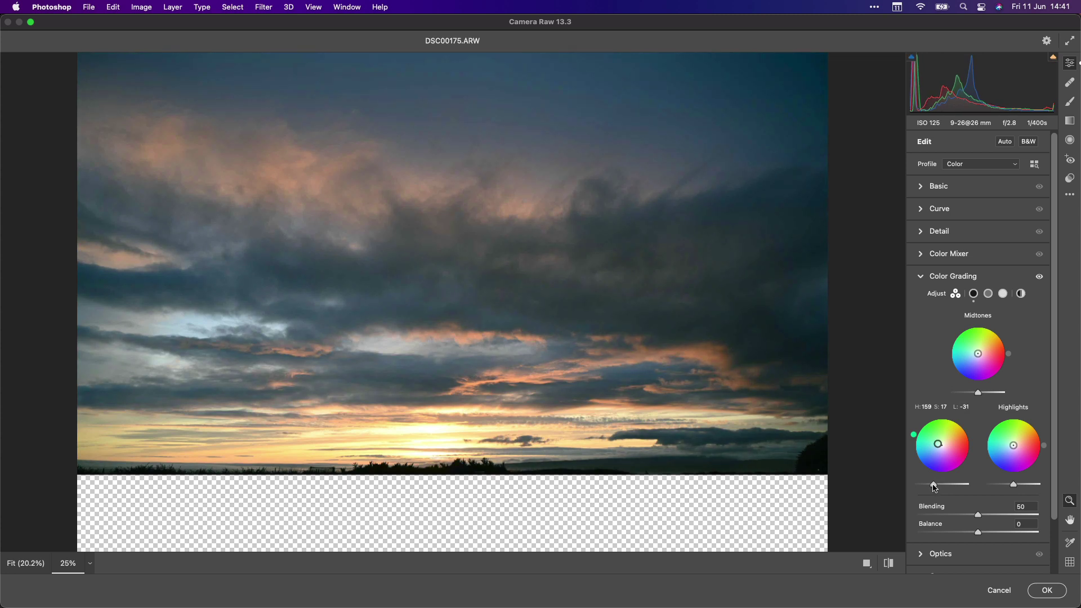
Set Basic Saturation to -16 and apply the Camera Raw edits to the Sky layer
{"action": "left_click", "coordinate": [922, 188]}
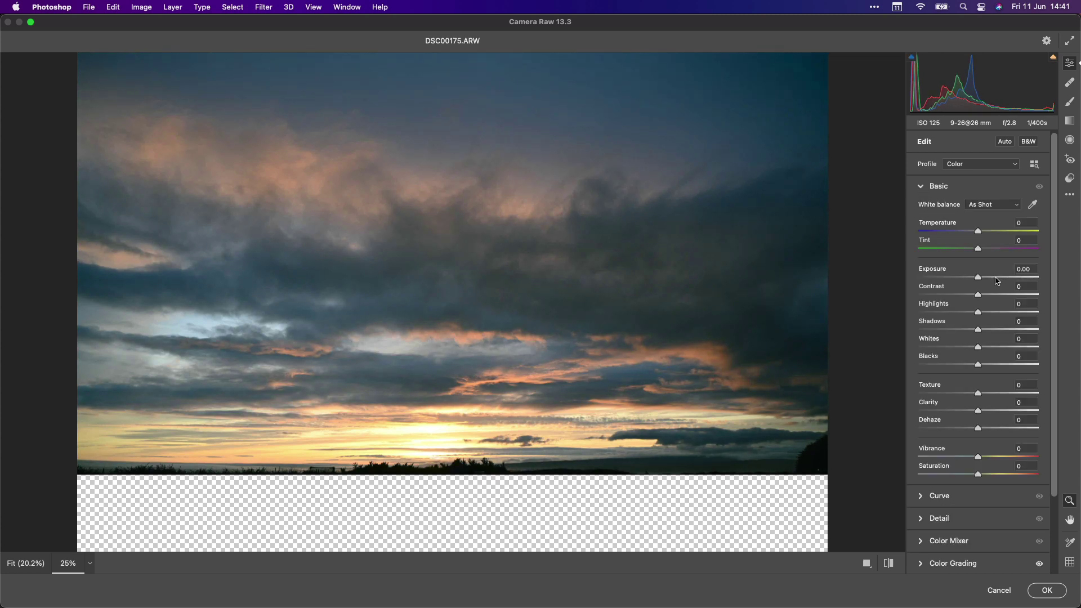
{"action": "left_click_drag", "start_coordinate": [974, 479], "coordinate": [969, 477]}
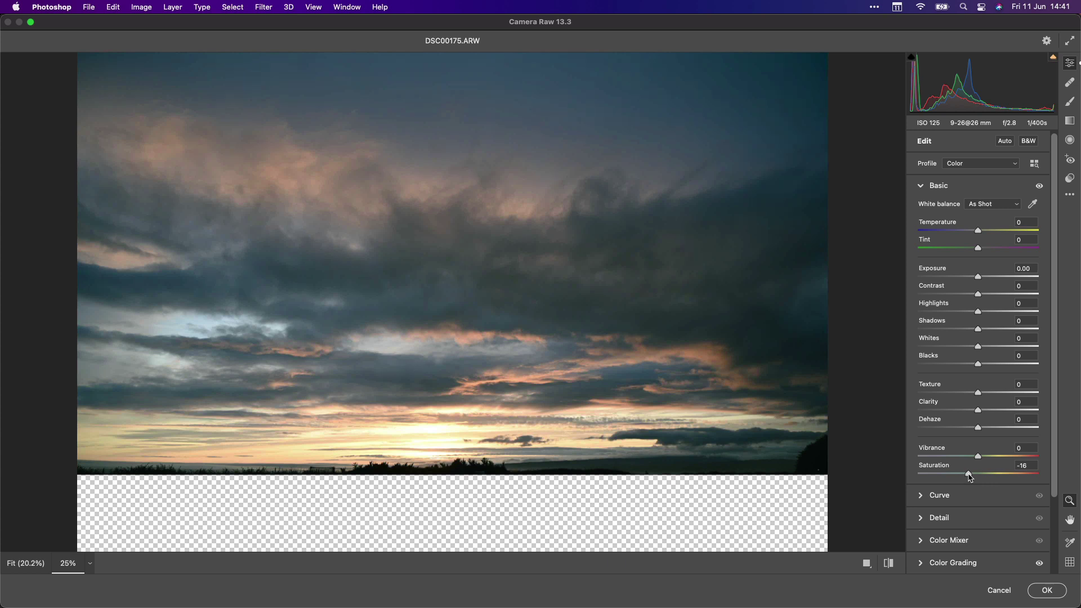
{"action": "left_click", "coordinate": [1047, 590]}
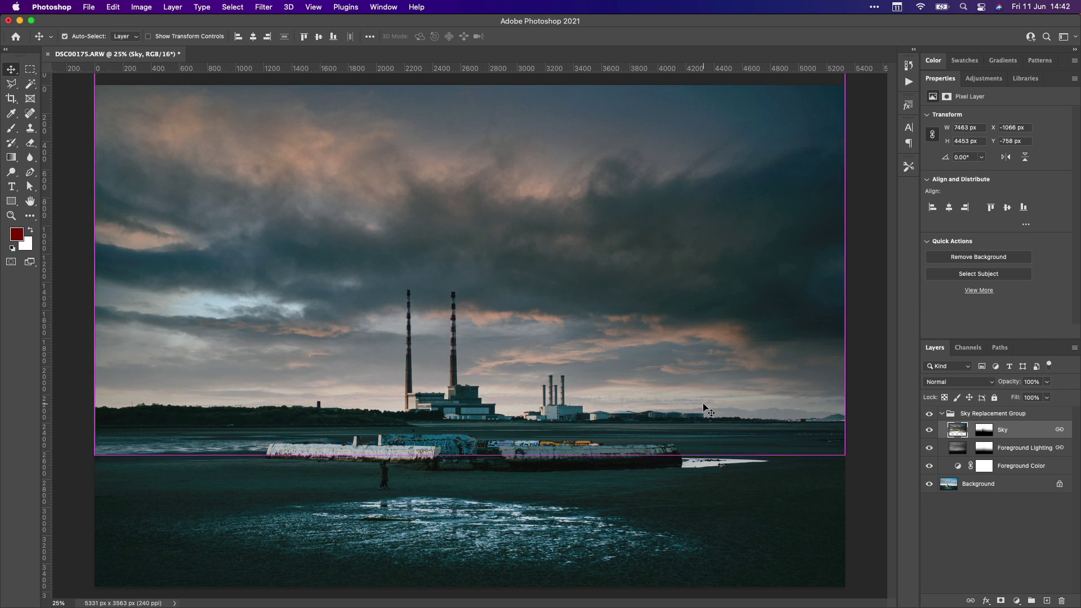
Zoom to 200% on the chimneys and ready a size-20 black brush on the Sky mask
{"action": "key", "text": "super+plus"}
{"action": "key", "text": "super+plus"}
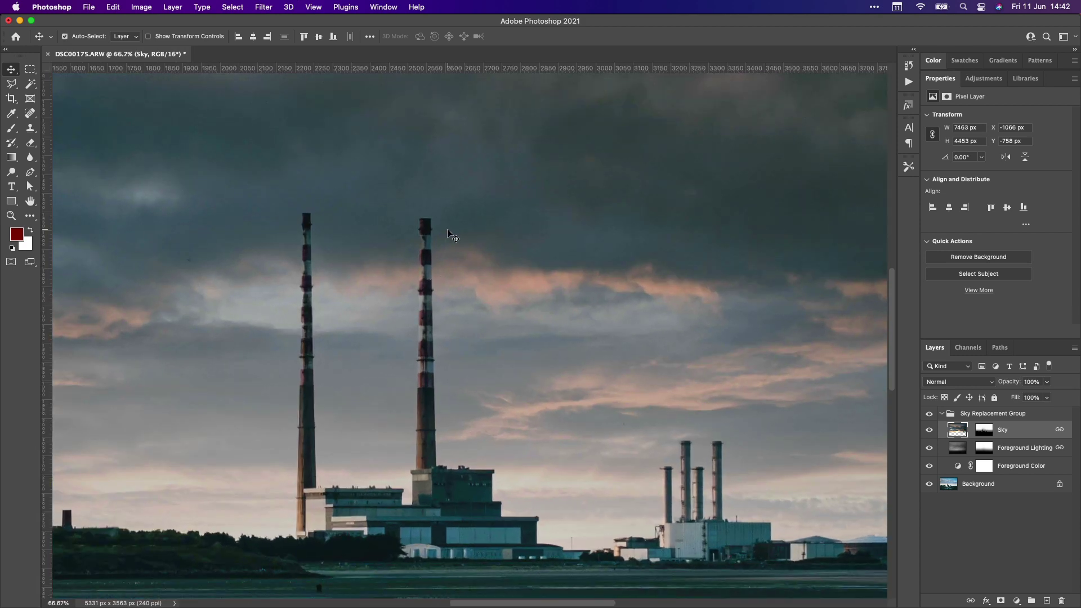
{"action": "key", "text": "super+plus"}
{"action": "key", "text": "super+plus"}
{"action": "left_click_drag", "start_coordinate": [467, 212], "coordinate": [495, 313]}
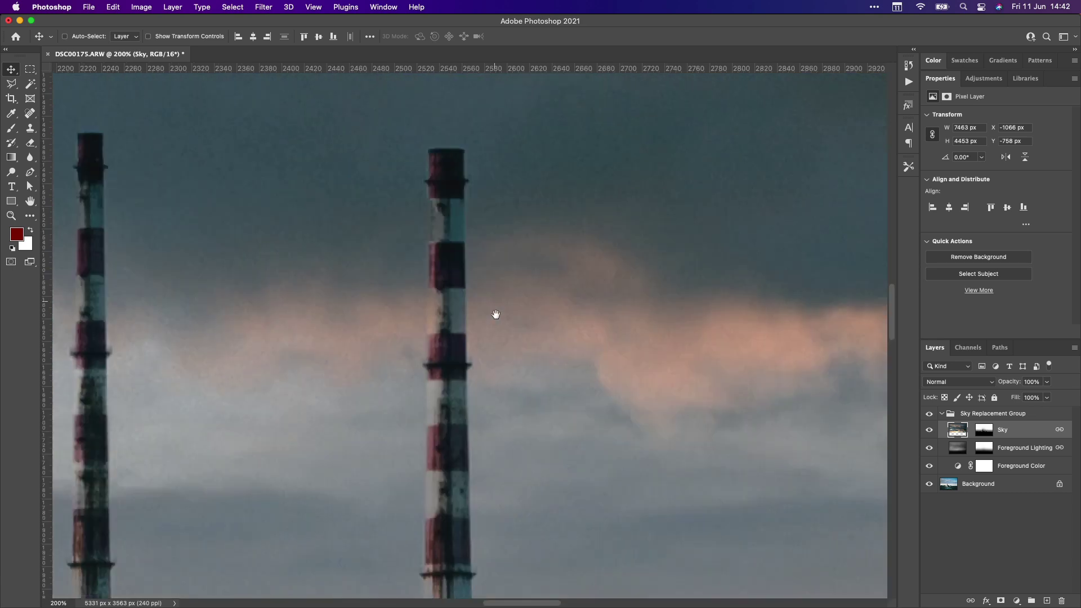
{"action": "left_click", "coordinate": [984, 429]}
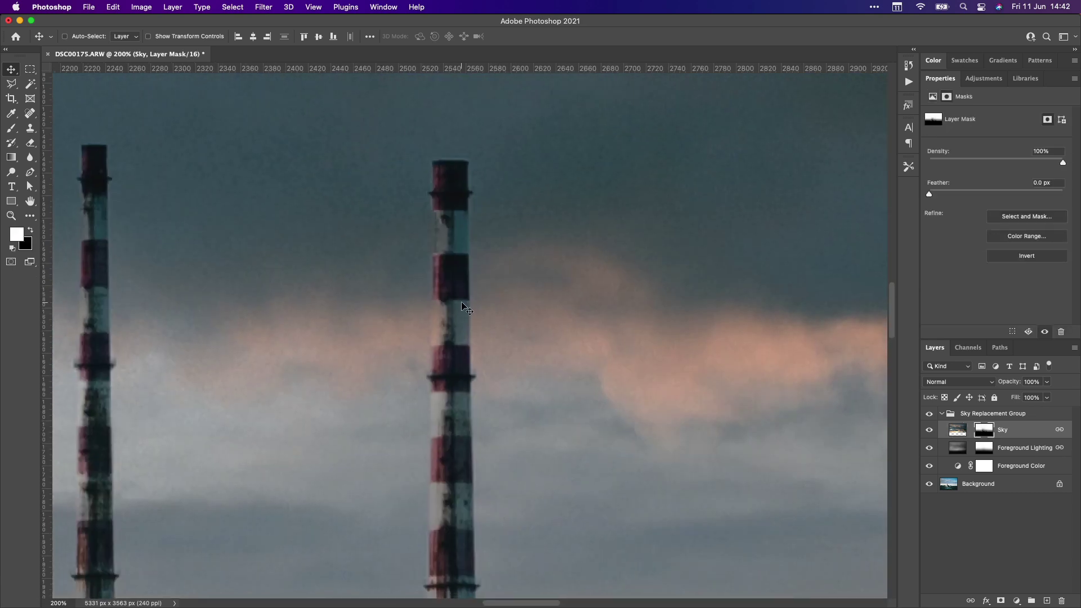
{"action": "key", "text": "b"}
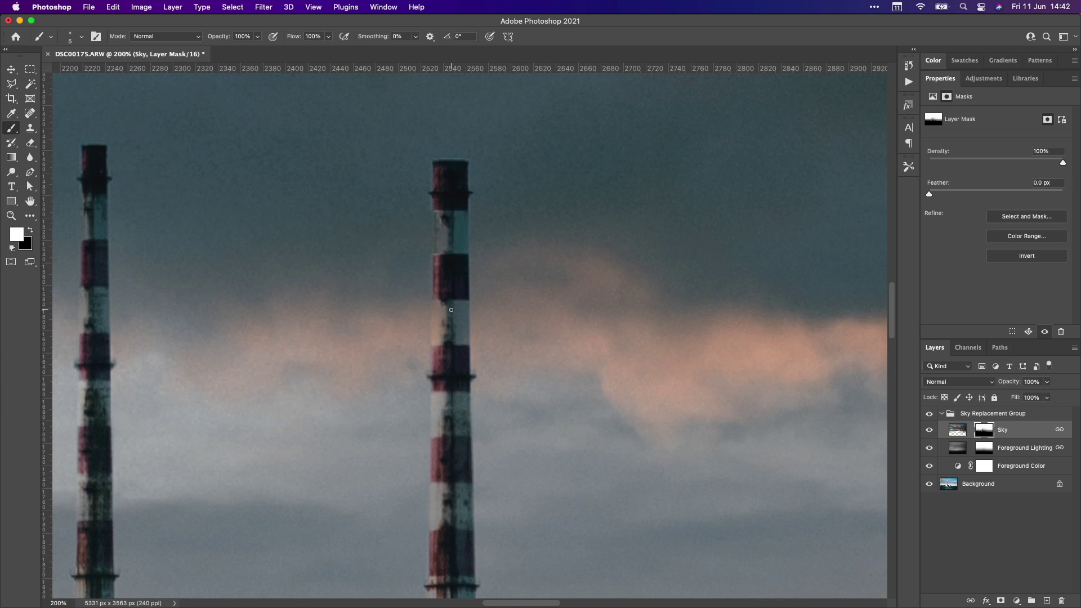
{"action": "key", "text": "bracketright"}
{"action": "key", "text": "bracketright"}
{"action": "key", "text": "bracketright"}
{"action": "left_click_drag", "start_coordinate": [441, 302], "coordinate": [443, 333]}
{"action": "scroll", "coordinate": [442, 331], "scroll_direction": "down", "scroll_amount": 2}
{"action": "scroll", "coordinate": [443, 330], "scroll_direction": "down", "scroll_amount": 1}
{"action": "key", "text": "x"}
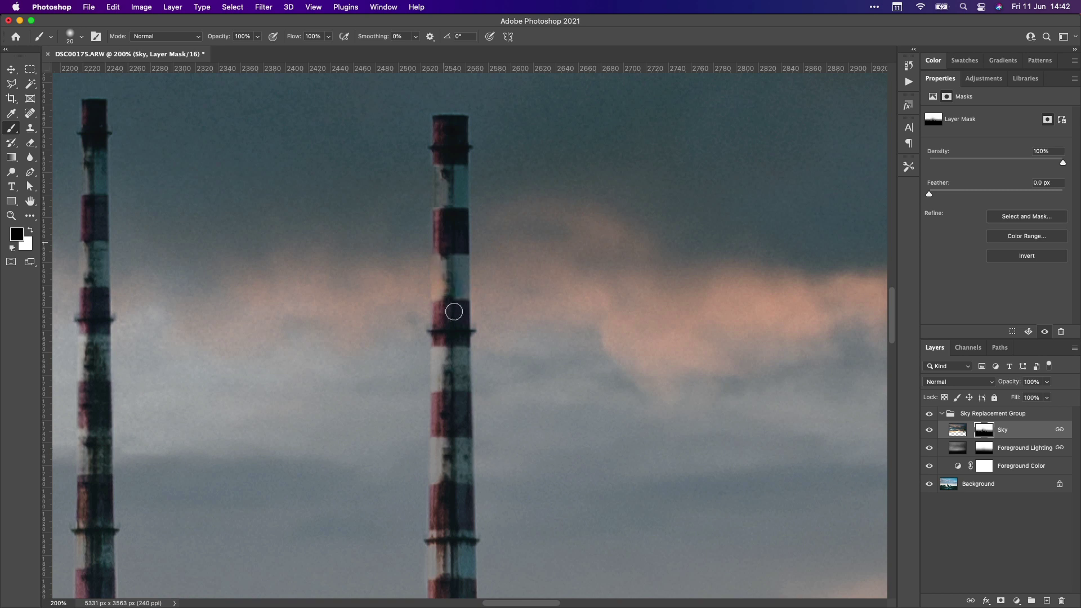
Paint black over both striped chimneys to remove the sky bleed, then zoom out
{"action": "left_click_drag", "start_coordinate": [452, 257], "coordinate": [441, 295]}
{"action": "mouse_move", "coordinate": [466, 169]}
{"action": "left_mouse_down"}
{"action": "mouse_move", "coordinate": [446, 209]}
{"action": "mouse_move", "coordinate": [446, 161]}
{"action": "mouse_move", "coordinate": [444, 184]}
{"action": "left_mouse_up"}
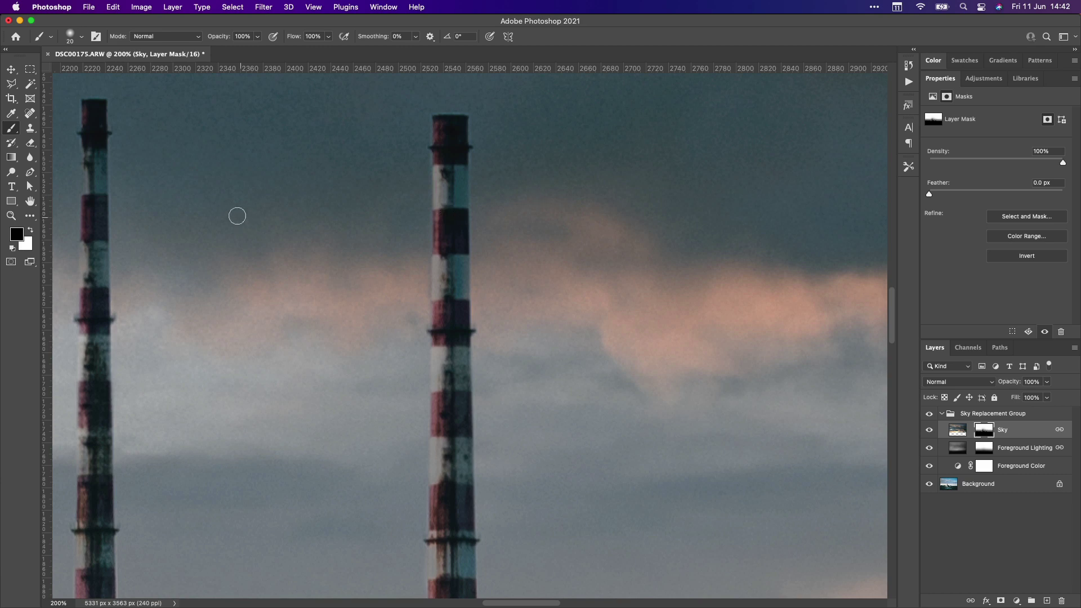
{"action": "left_click_drag", "start_coordinate": [239, 216], "coordinate": [684, 219]}
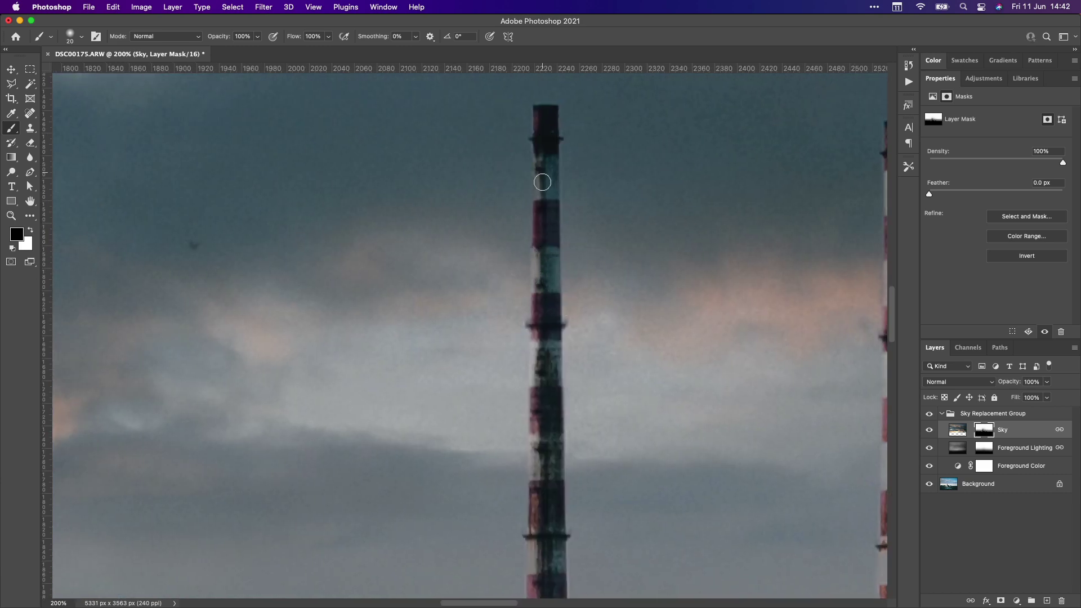
{"action": "left_click_drag", "start_coordinate": [540, 439], "coordinate": [511, 352]}
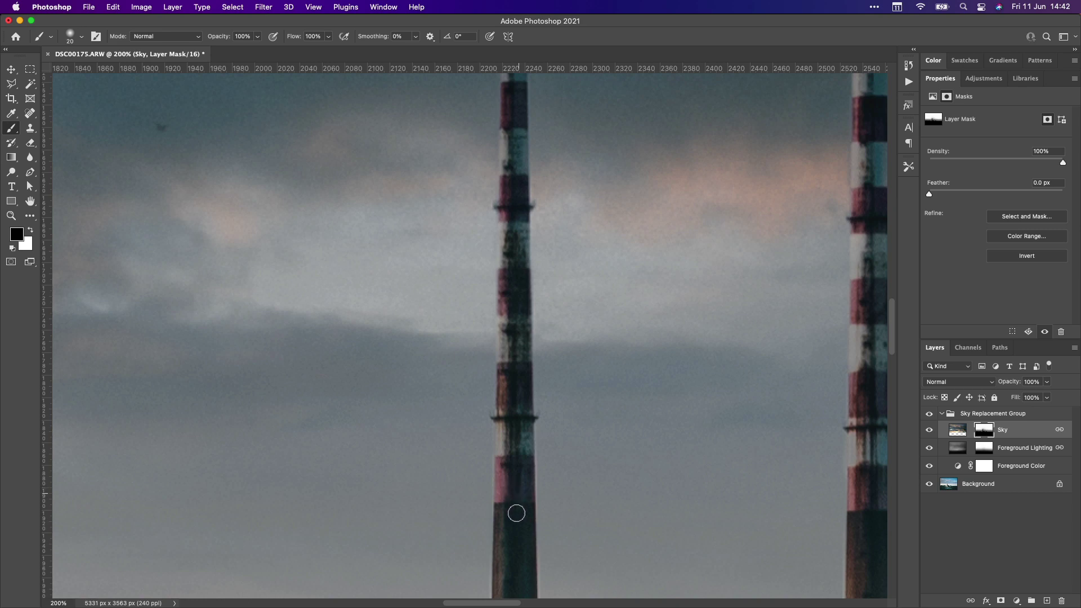
{"action": "mouse_move", "coordinate": [514, 512]}
{"action": "left_mouse_down"}
{"action": "mouse_move", "coordinate": [392, 266]}
{"action": "mouse_move", "coordinate": [373, 174]}
{"action": "left_mouse_up"}
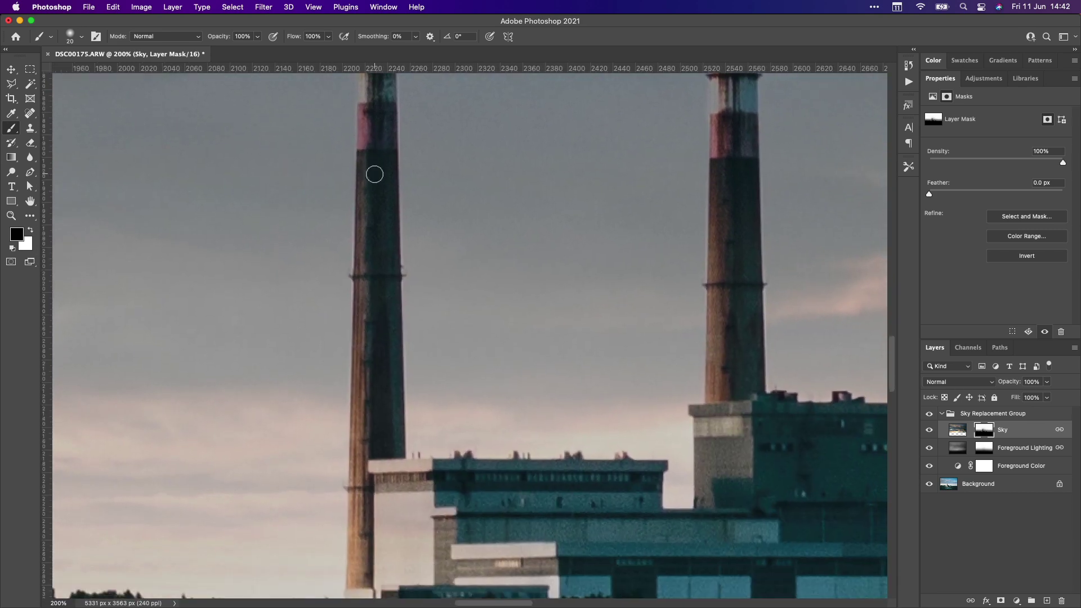
{"action": "key", "text": "super+minus"}
{"action": "key", "text": "super+minus"}
{"action": "key", "text": "super+minus"}
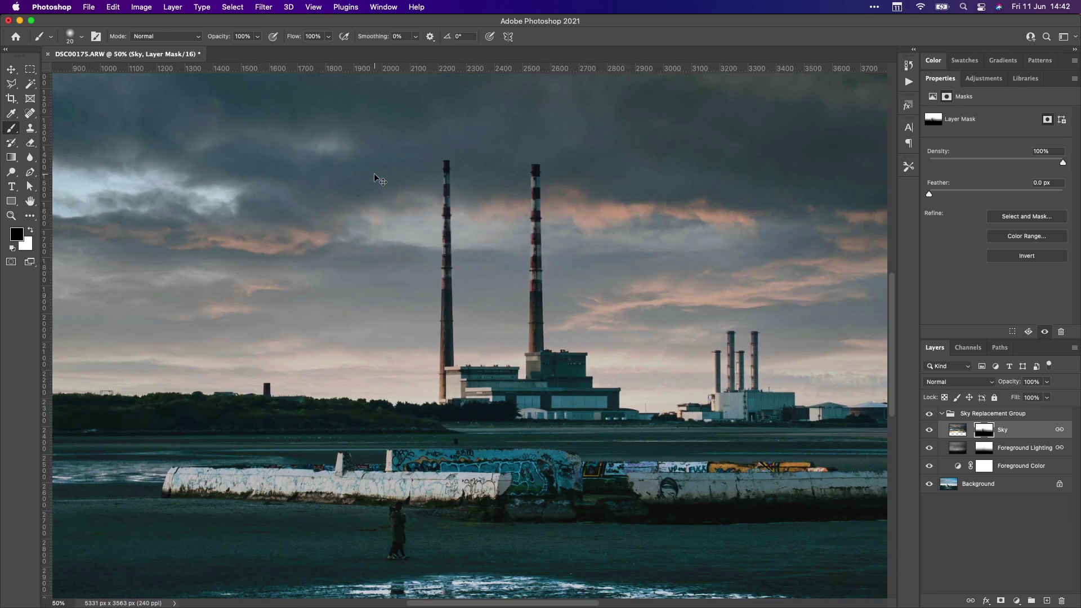
{"action": "key", "text": "super+minus"}
{"action": "key", "text": "super+minus"}
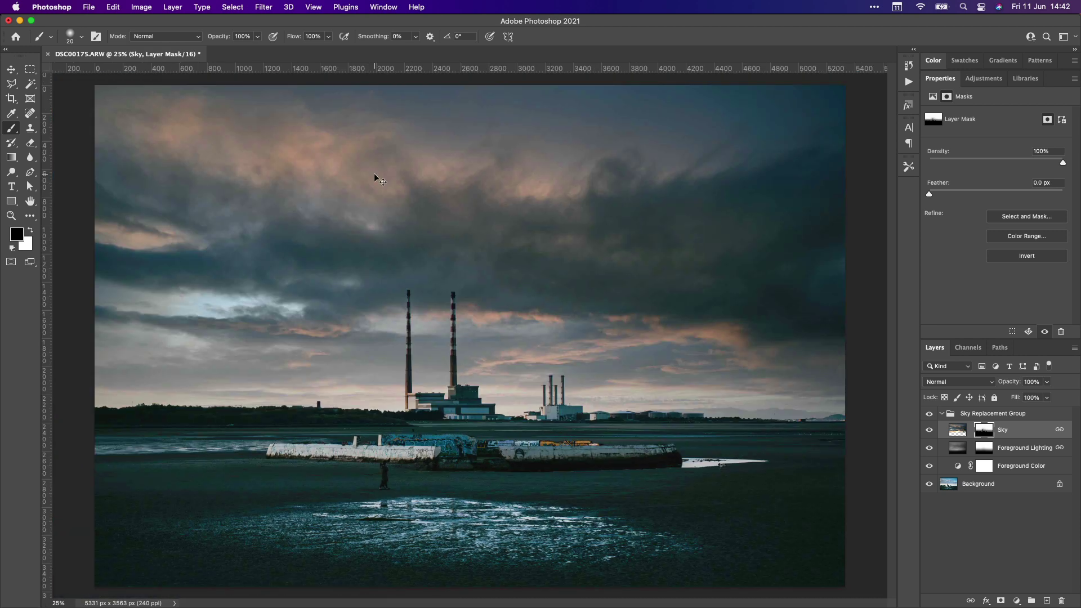
Save the composite and paste the copied develop settings onto it in Lightroom Classic
{"action": "key", "text": "super+s"}
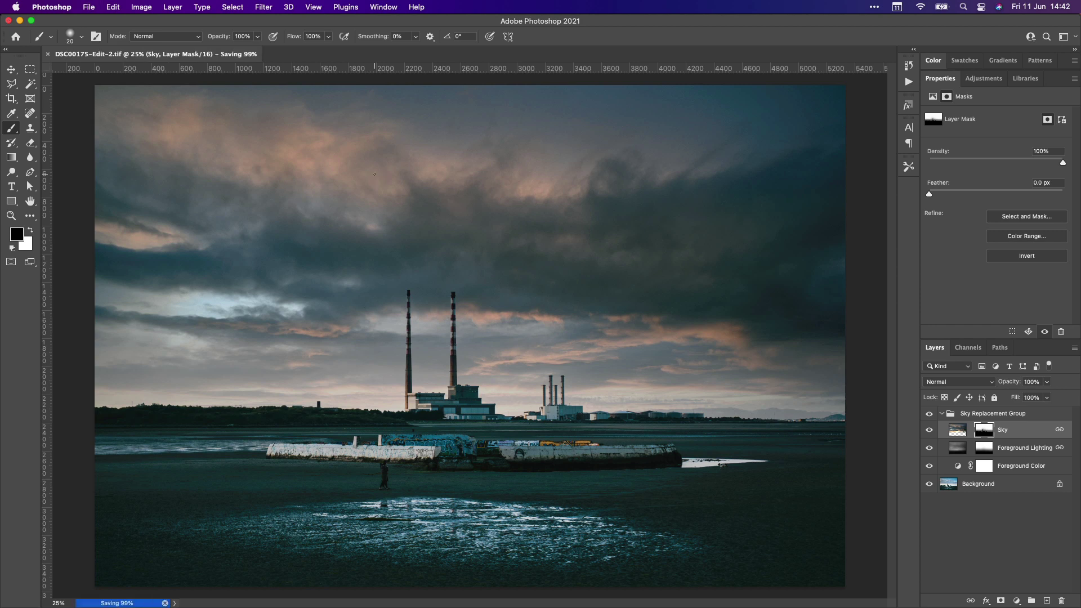
{"action": "key", "text": "super+Tab"}
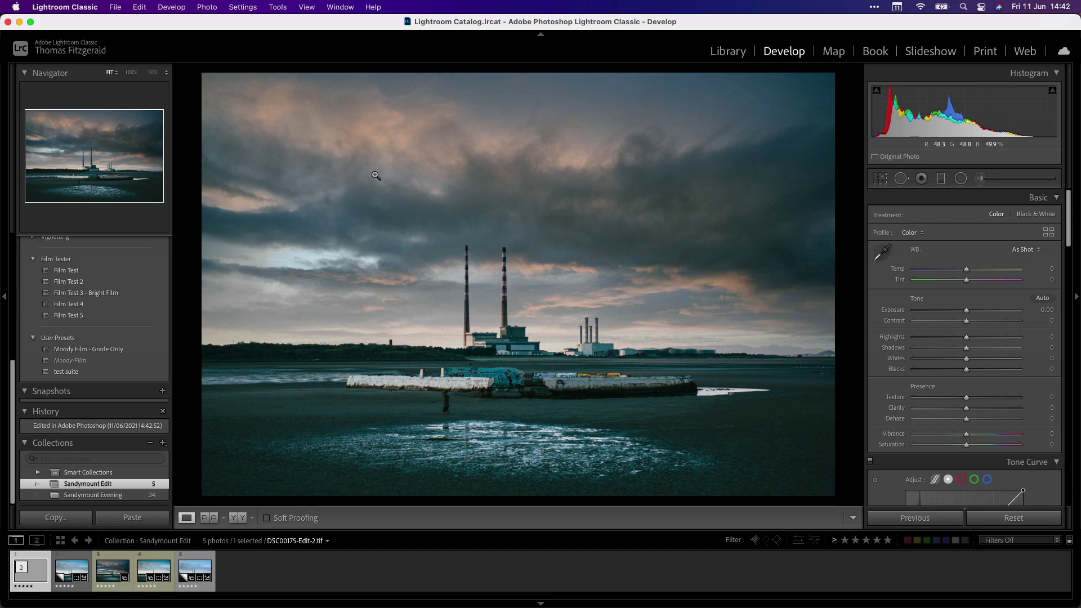
{"action": "left_click", "coordinate": [113, 521]}
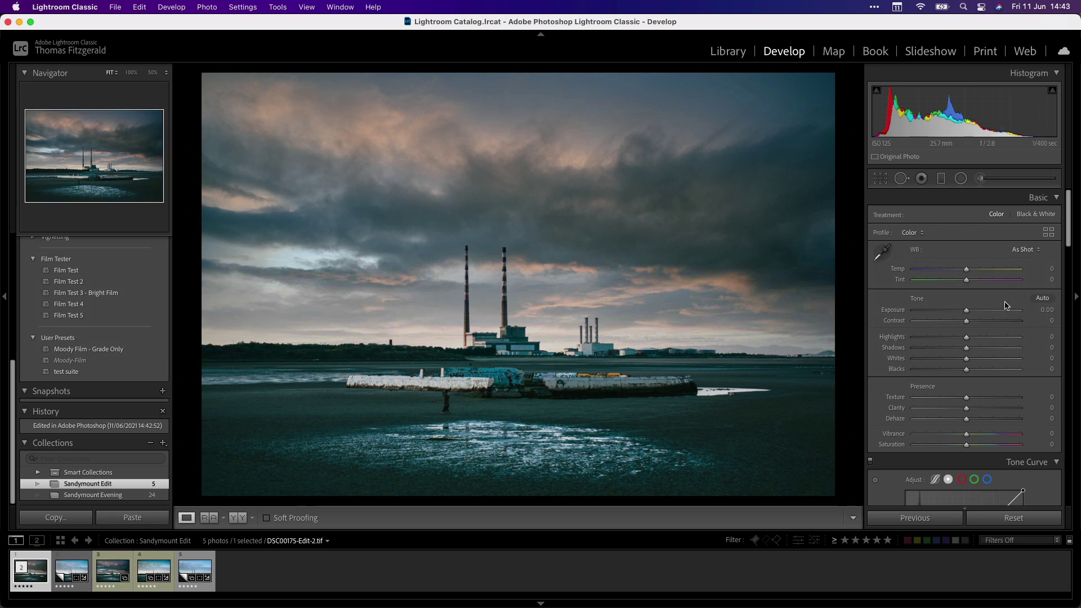
Add a -19 post-crop vignette and raise Contrast to +4
{"action": "scroll", "coordinate": [932, 292], "scroll_direction": "down", "scroll_amount": 15}
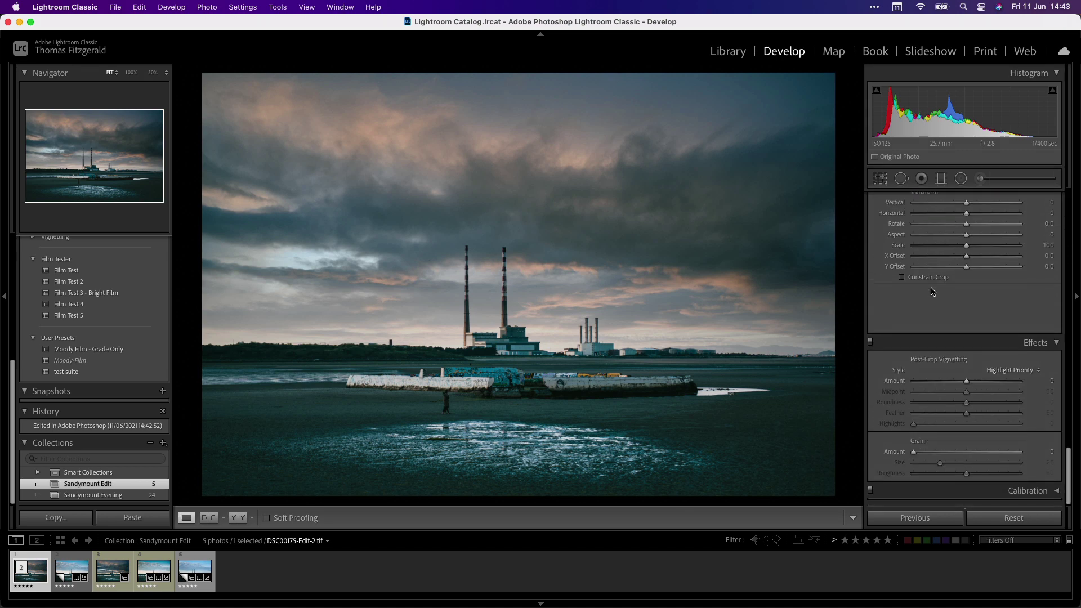
{"action": "scroll", "coordinate": [935, 293], "scroll_direction": "up", "scroll_amount": 2}
{"action": "left_click_drag", "start_coordinate": [961, 457], "coordinate": [944, 444]}
{"action": "scroll", "coordinate": [979, 486], "scroll_direction": "down", "scroll_amount": 1}
{"action": "scroll", "coordinate": [970, 450], "scroll_direction": "up", "scroll_amount": 15}
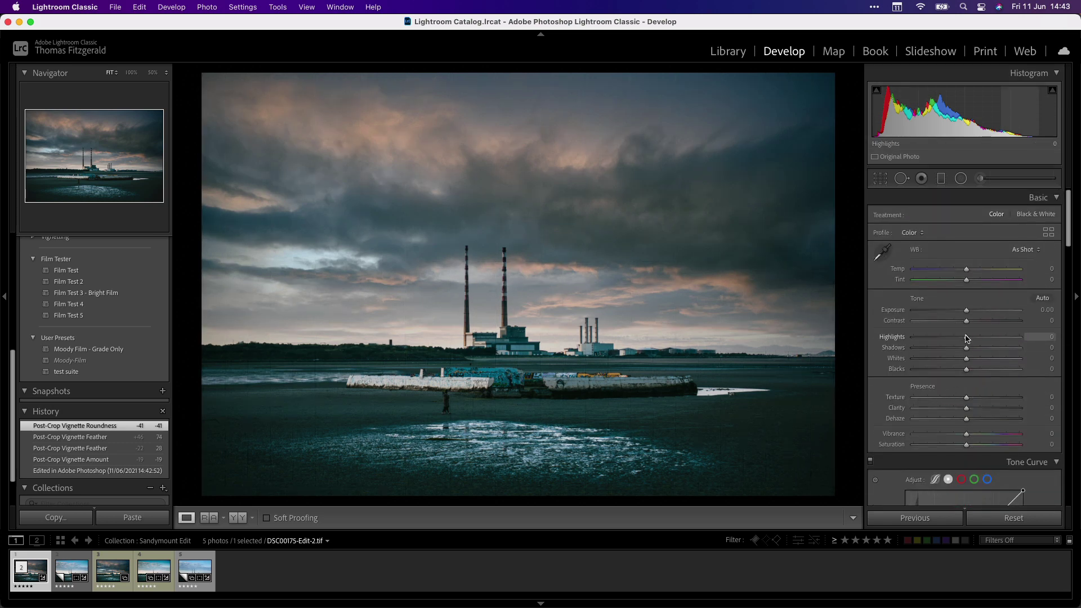
{"action": "left_click_drag", "start_coordinate": [967, 323], "coordinate": [975, 324]}
Add a graduated filter from the sky's top to the horizon with Exposure -0.35
{"action": "left_click", "coordinate": [941, 178]}
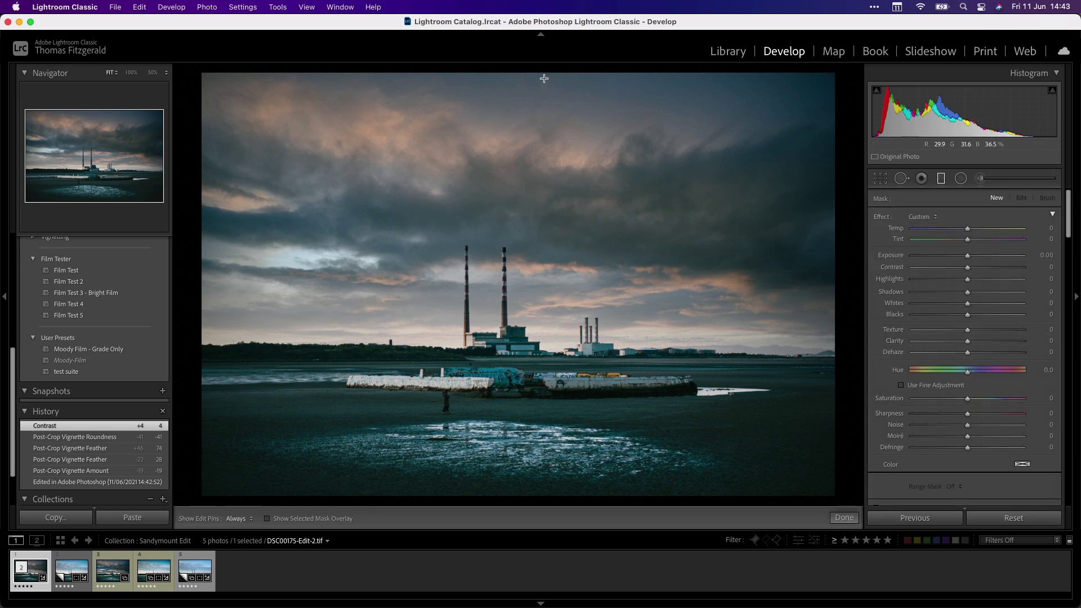
{"action": "left_click_drag", "start_coordinate": [545, 79], "coordinate": [545, 330]}
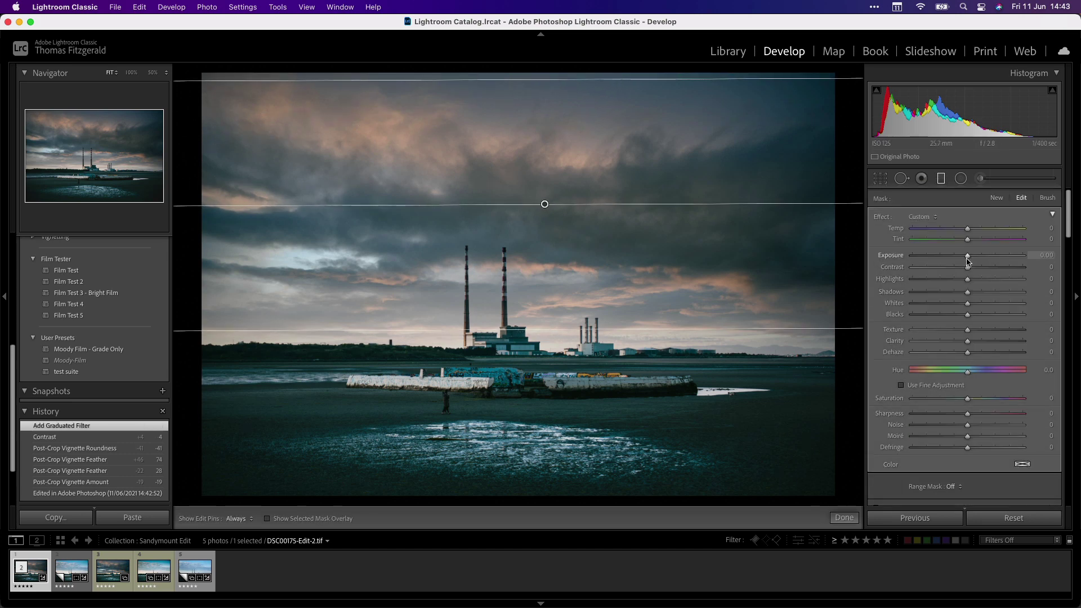
{"action": "left_click_drag", "start_coordinate": [967, 256], "coordinate": [962, 259]}
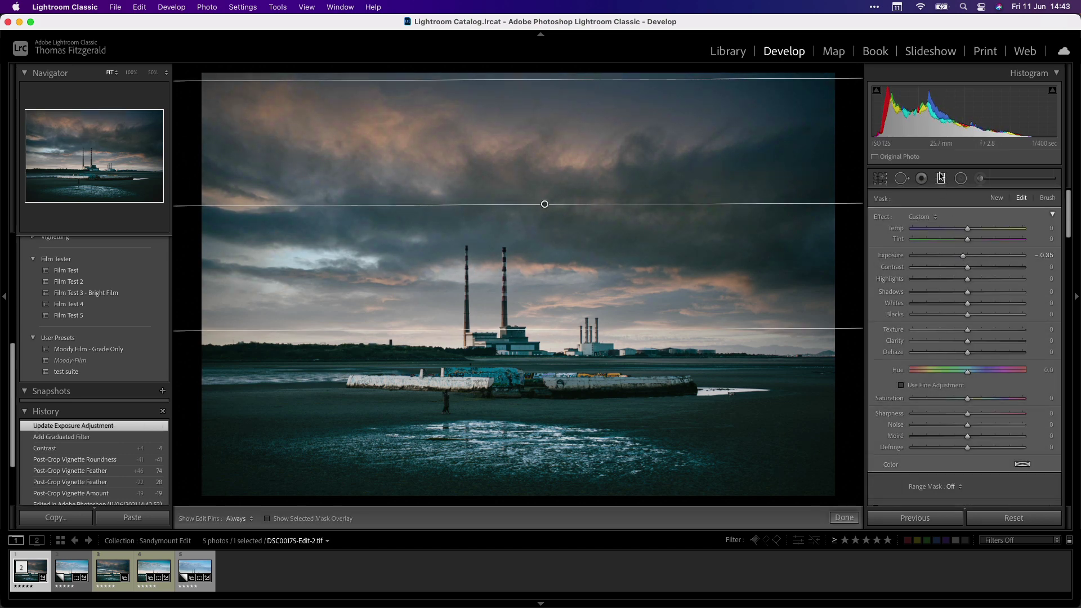
{"action": "left_click", "coordinate": [941, 178]}
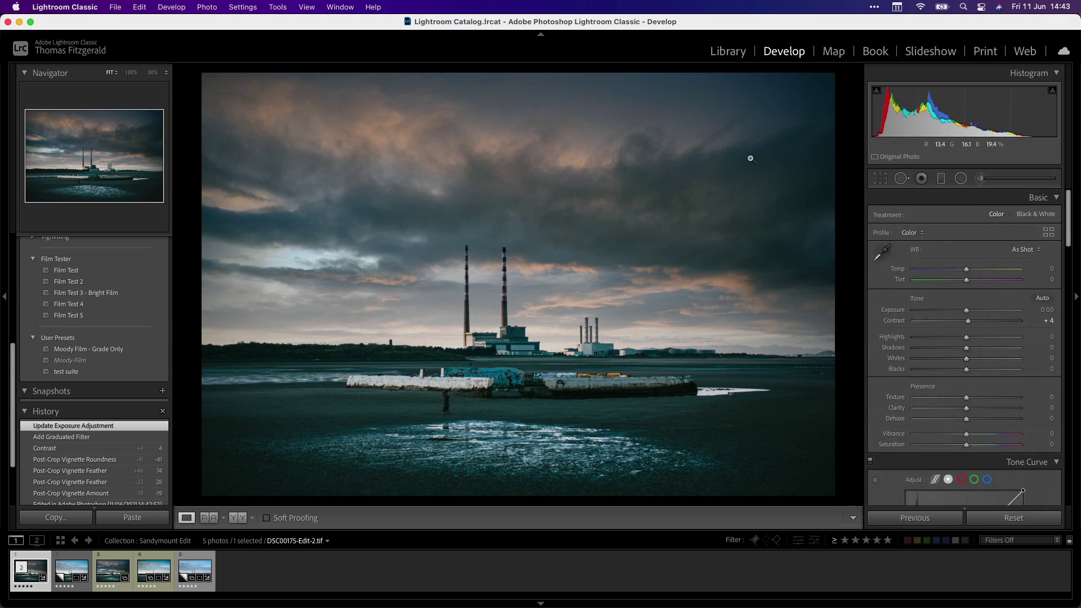